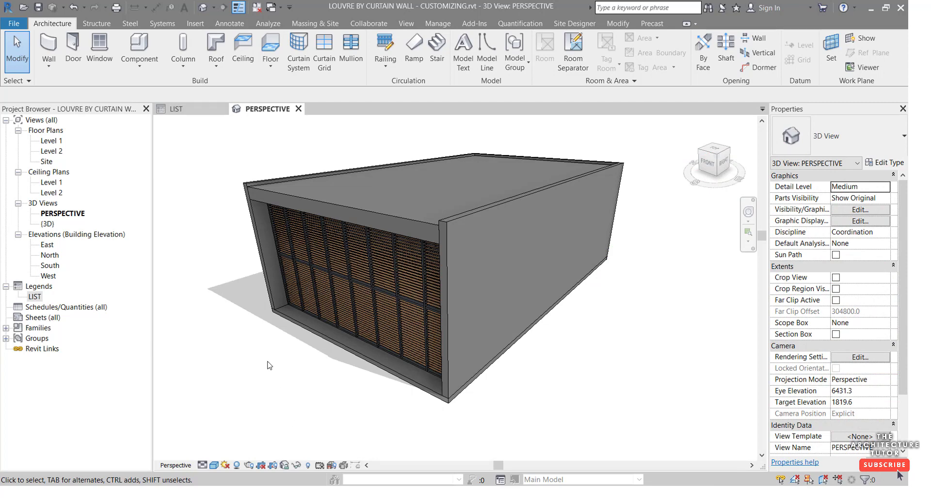
pyautogui.click(199, 114)
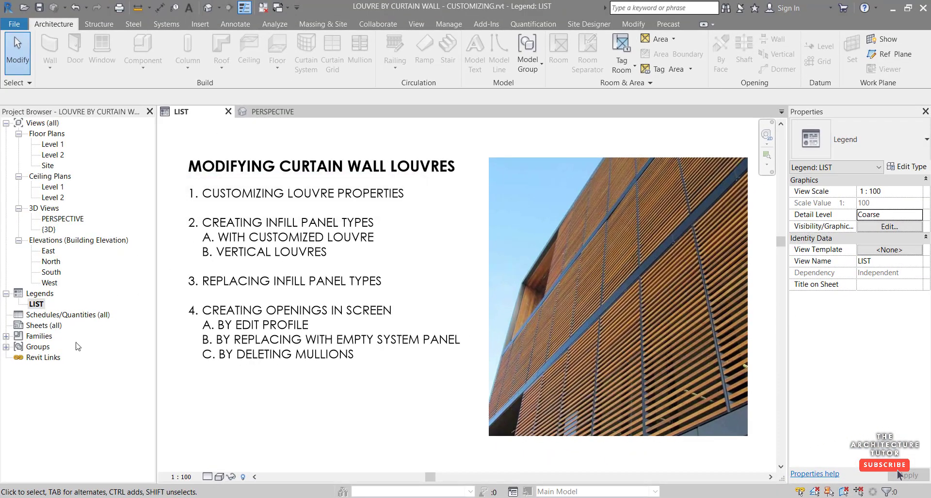
# Duplicate the Rectangular Mullion type 'Louvre - 10 x 100mm', keeping the default name 'Louvre - 10 x 100mm 2'.
pyautogui.click(5, 336)
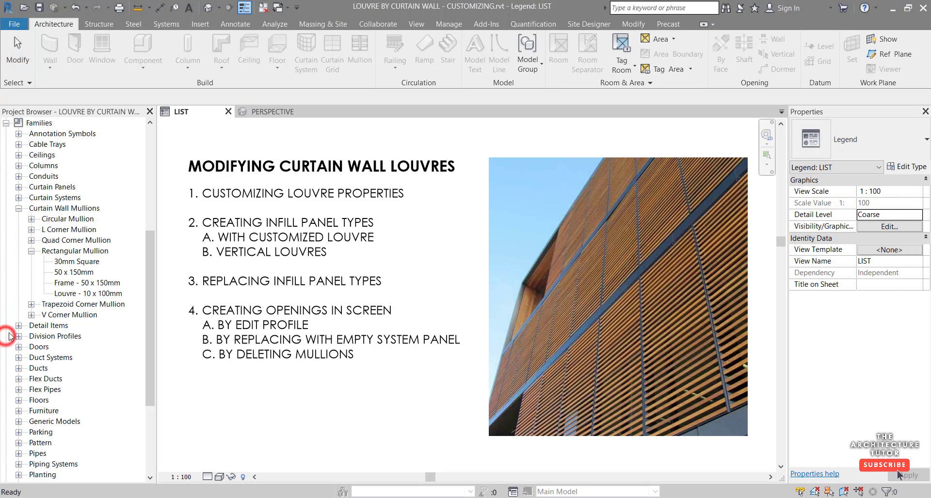
pyautogui.click(40, 211)
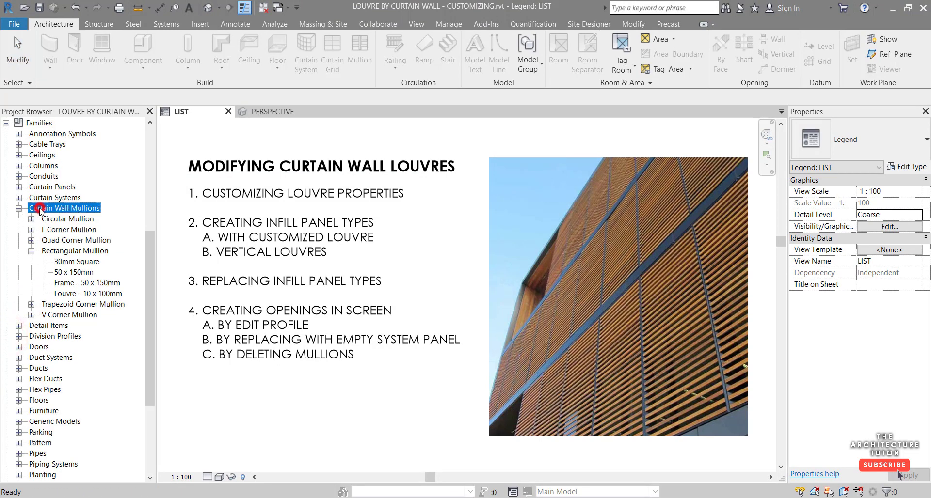
pyautogui.click(64, 250)
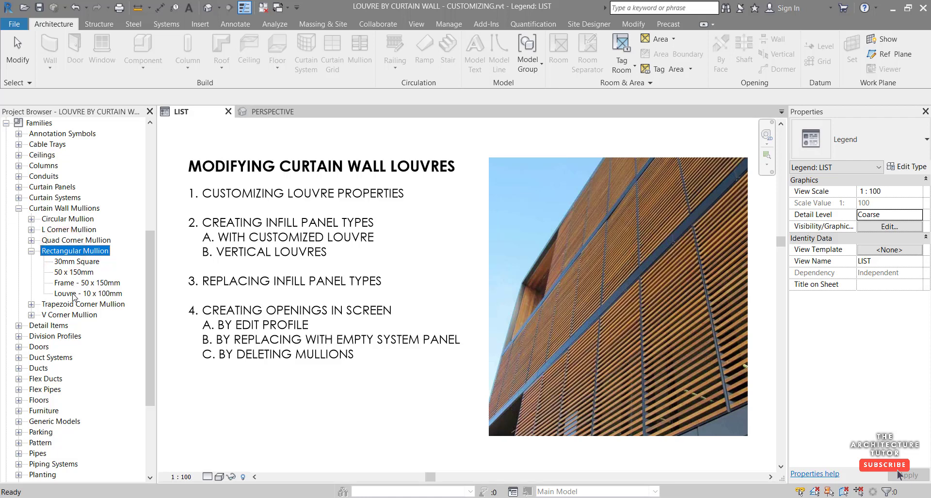
pyautogui.rightClick(73, 295)
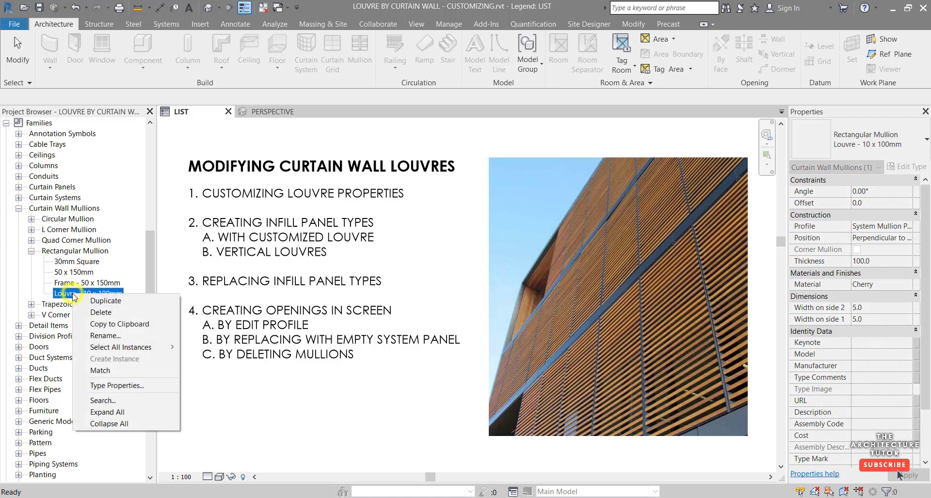
pyautogui.click(106, 301)
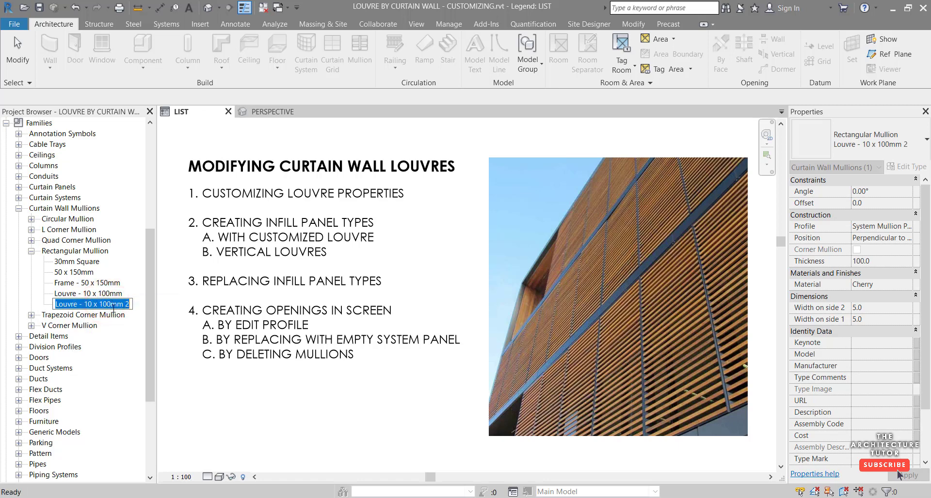
pyautogui.press('Return')
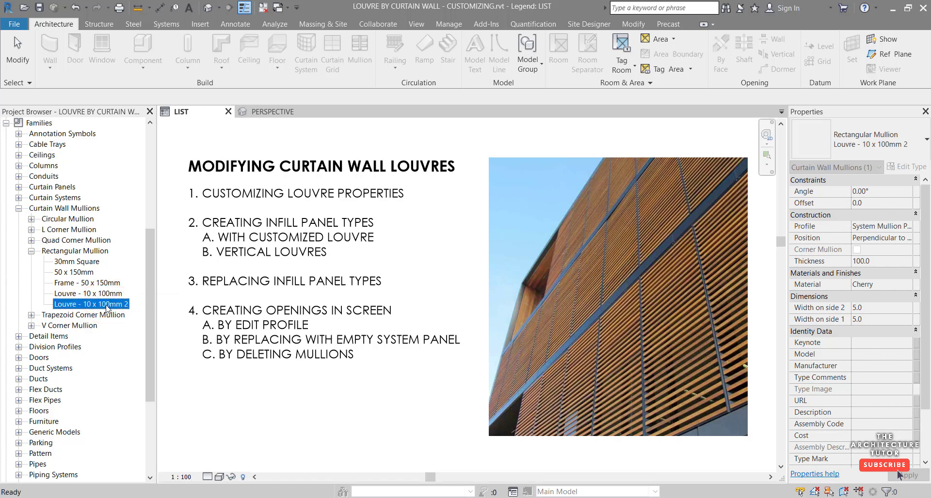
# Set the copied mullion type's angle to 30° and keep the Rectangular profile.
pyautogui.doubleClick(107, 306)
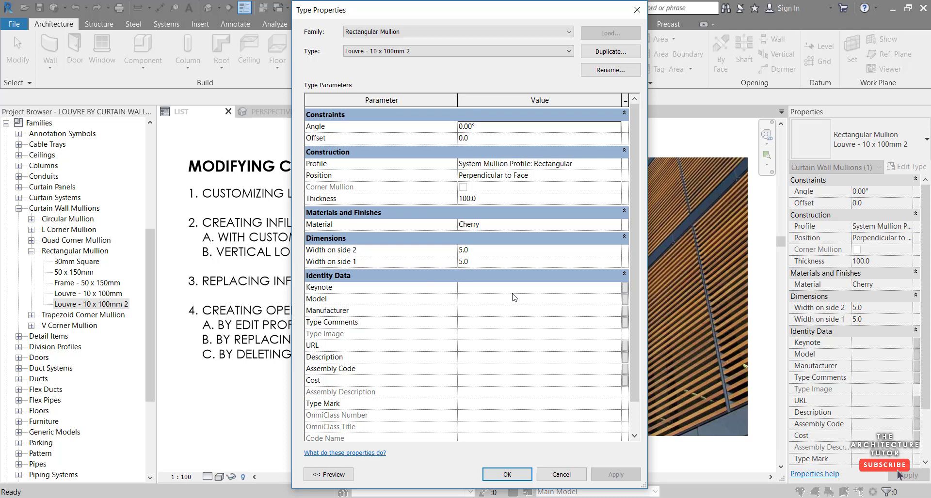
pyautogui.click(480, 128)
pyautogui.doubleClick(482, 132)
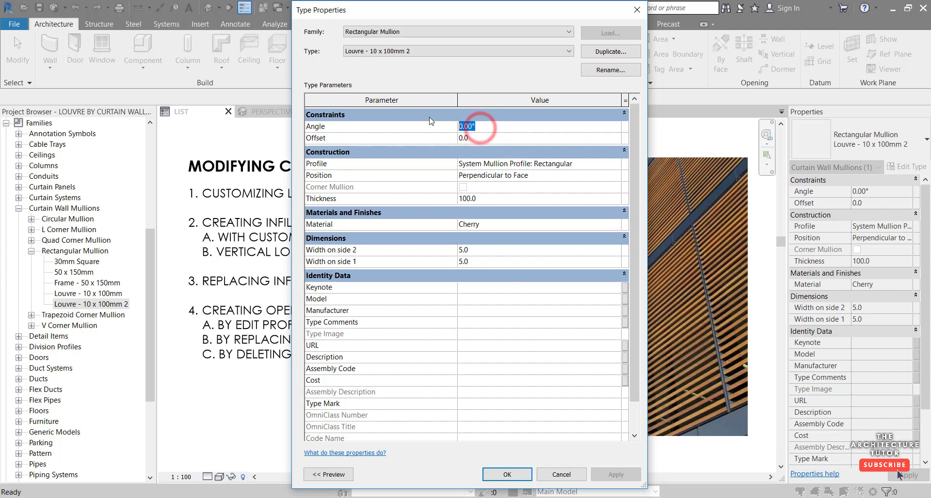
pyautogui.write('30')
pyautogui.press('Tab')
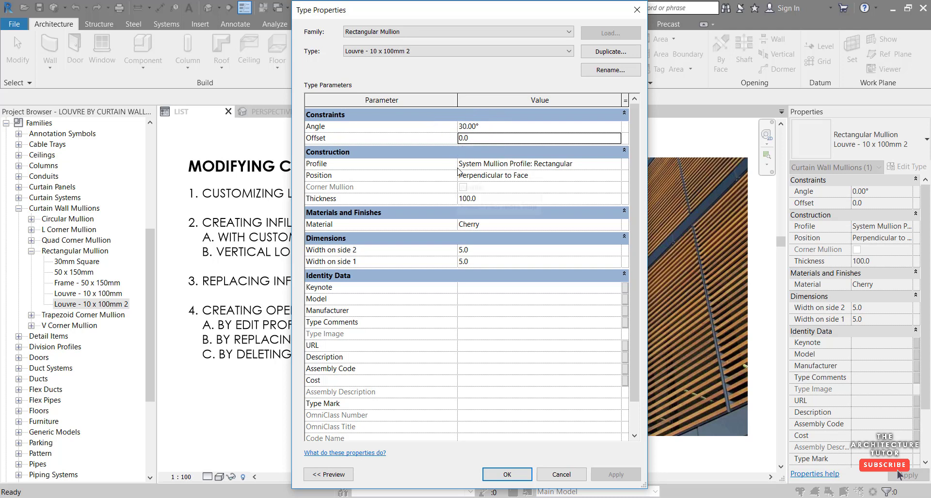
pyautogui.click(616, 166)
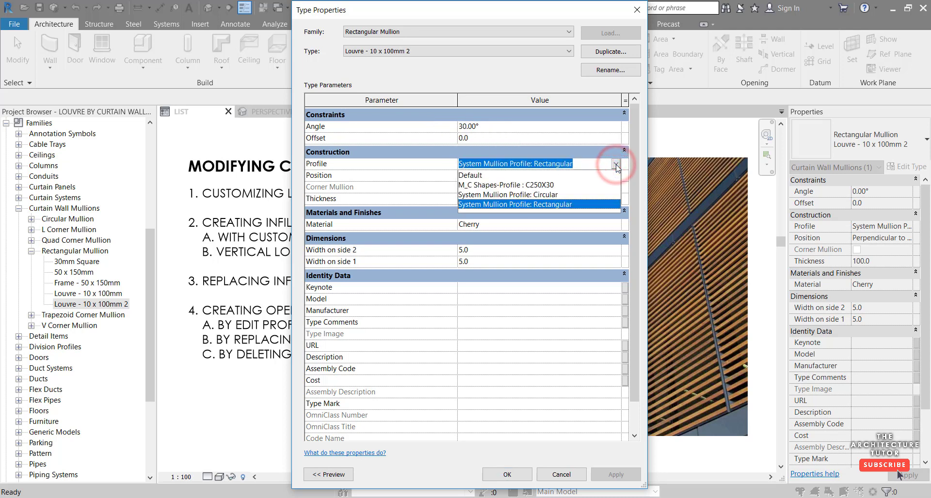
pyautogui.click(616, 165)
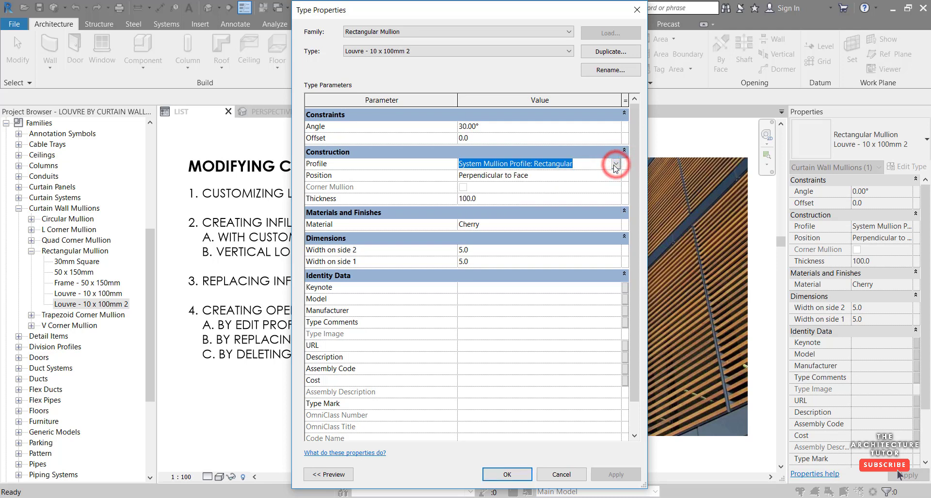
# Give the louvre a thickness of 150 and the Aluminium material.
pyautogui.click(513, 199)
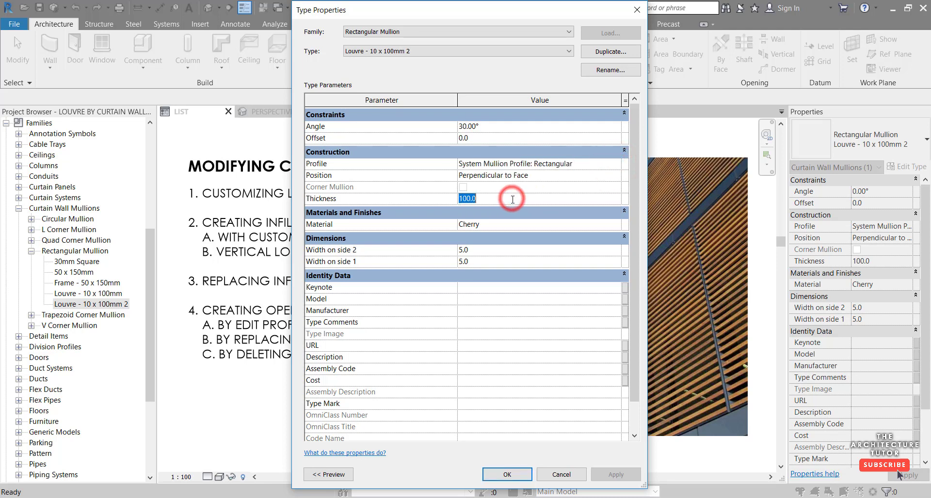
pyautogui.write('150')
pyautogui.press('Tab')
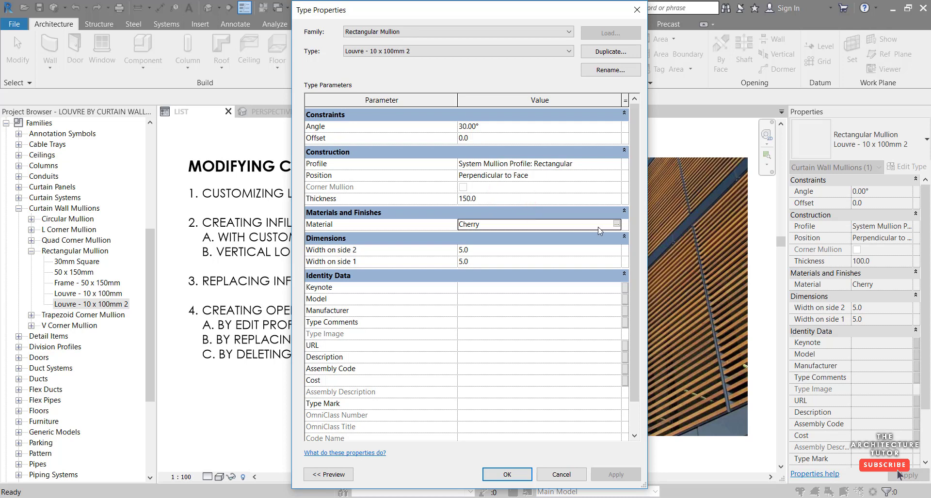
pyautogui.click(616, 224)
pyautogui.click(327, 44)
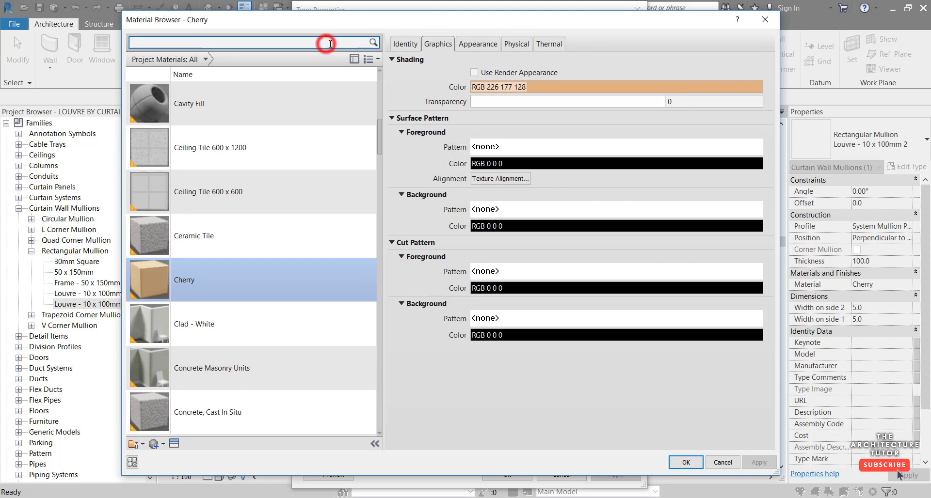
pyautogui.write('ALUMINIUM')
pyautogui.click(240, 108)
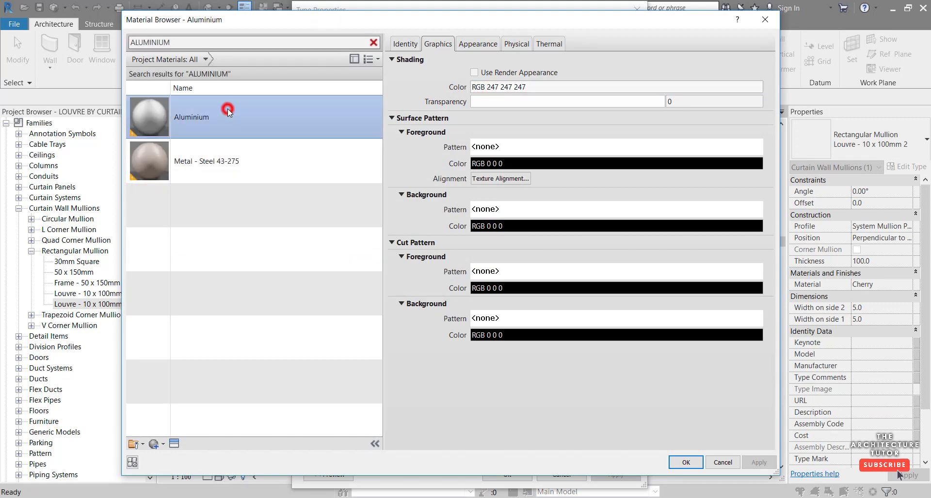
pyautogui.click(685, 464)
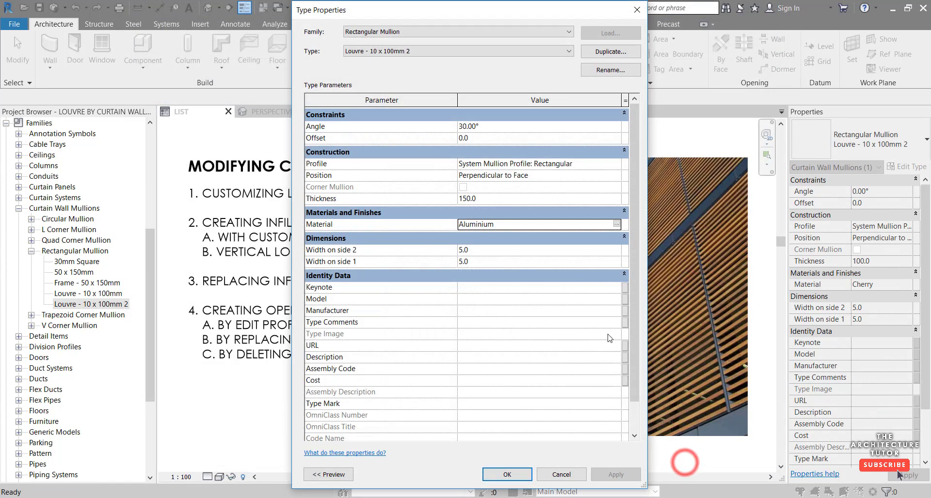
# Set Width on side 1 and Width on side 2 to 20 each.
pyautogui.click(492, 250)
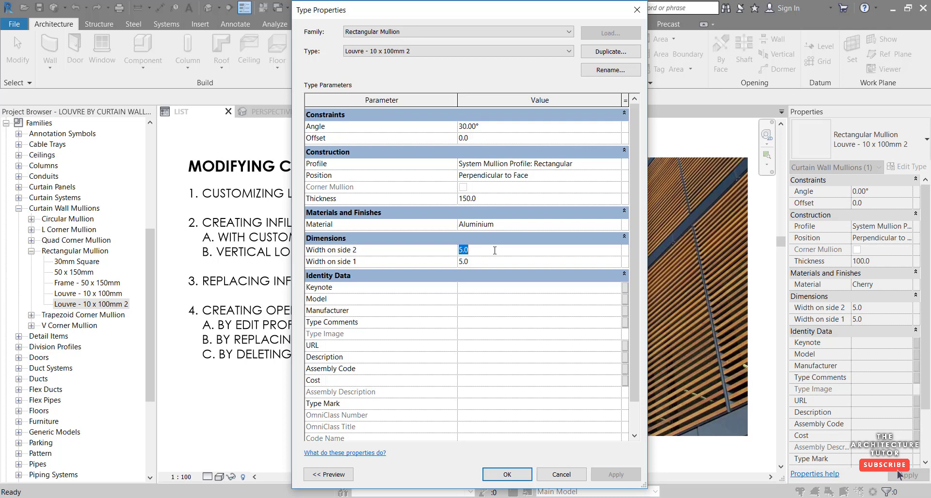
pyautogui.write('20')
pyautogui.press('Tab')
pyautogui.write('20')
pyautogui.press('Tab')
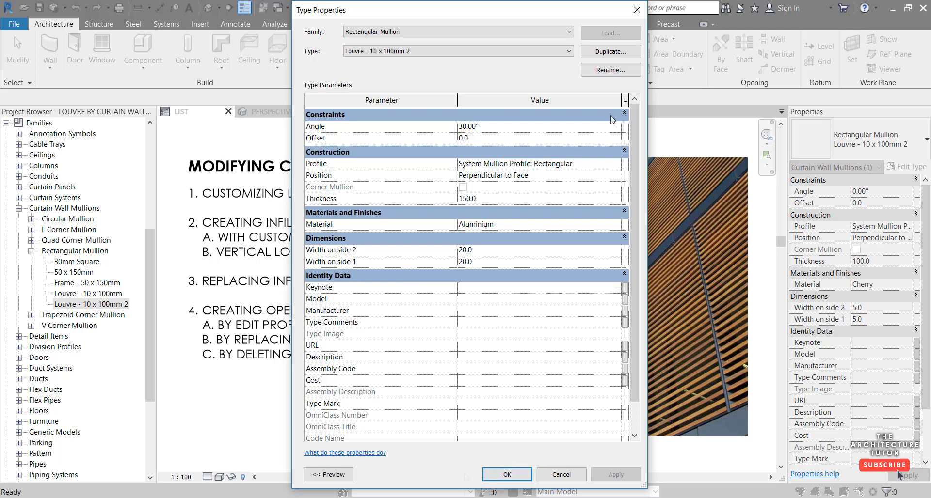
# Rename the type 'Custom Louvre - 40 x 150mm Aluminium on 30 degree Angle' and apply the changes.
pyautogui.click(600, 72)
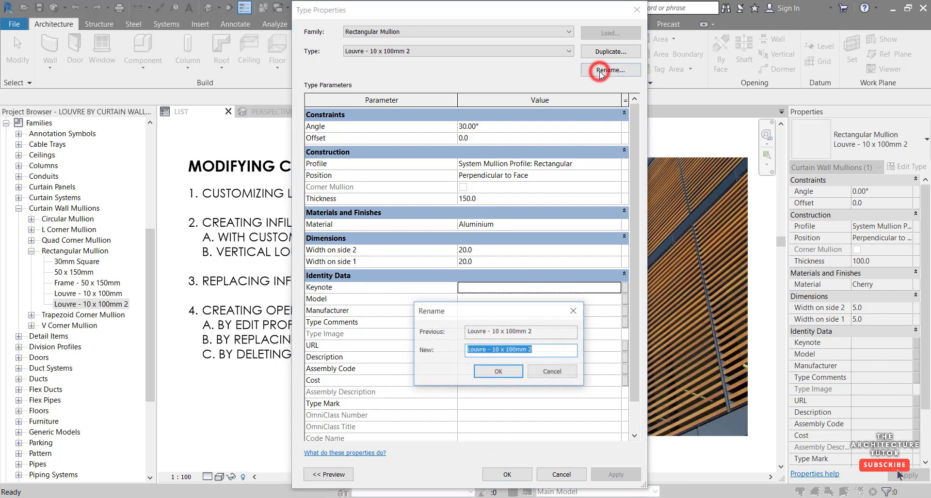
pyautogui.write('Custom Louvre -')
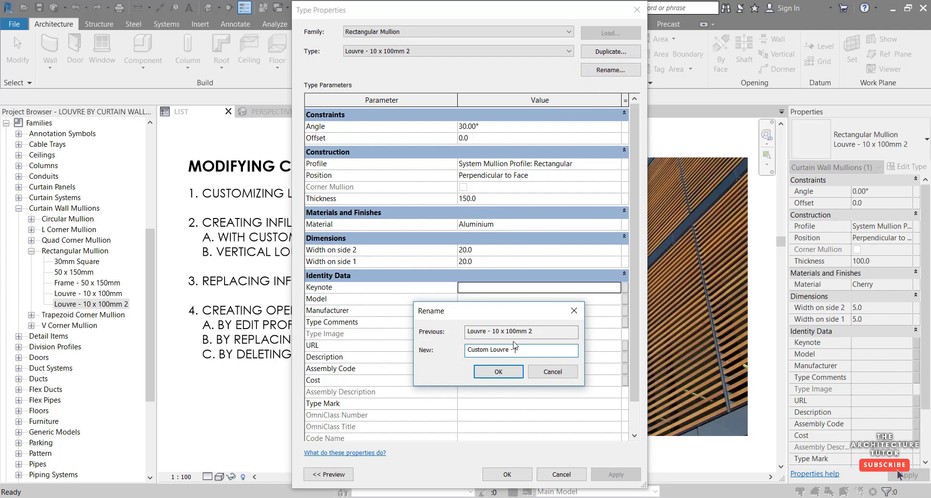
pyautogui.write(' 40 x 150mm Aluminium on 30 degree Angle')
pyautogui.press('Return')
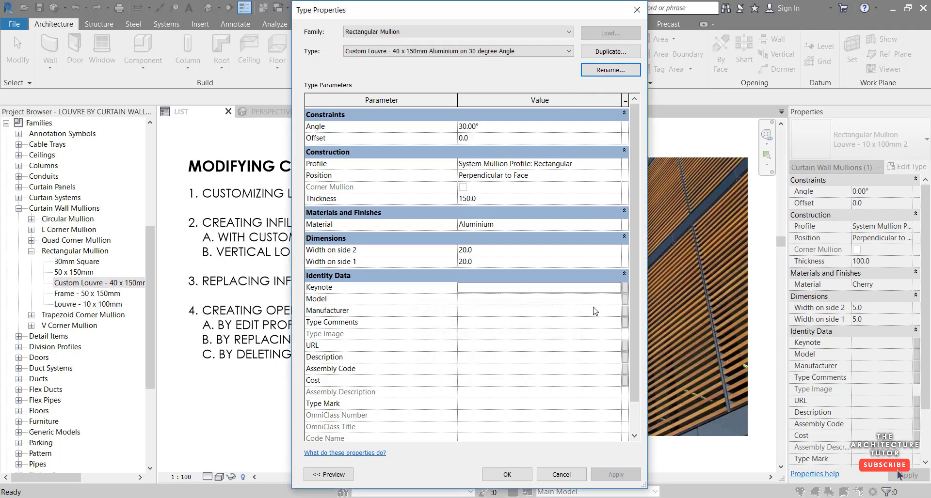
pyautogui.click(508, 474)
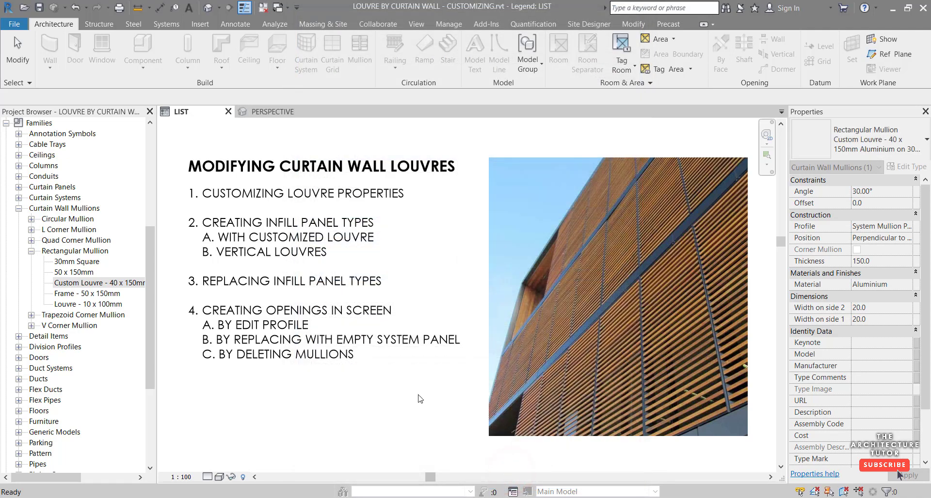
pyautogui.click(305, 393)
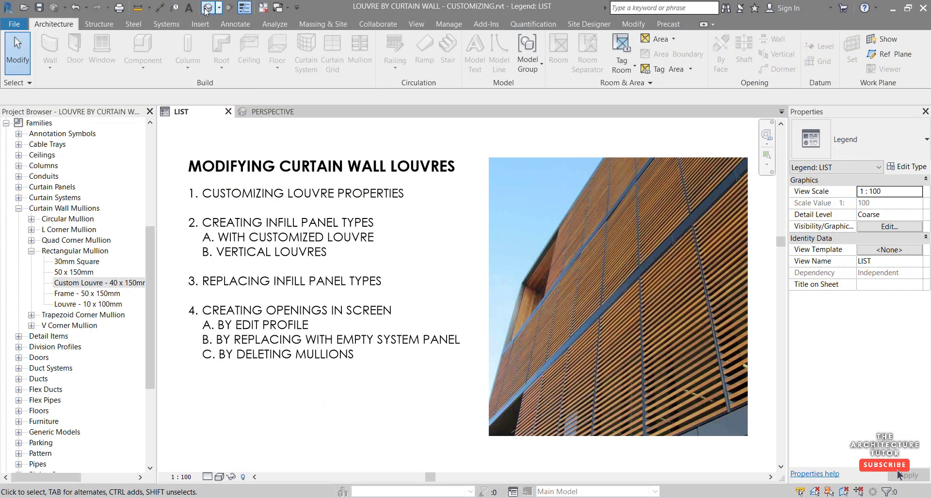
pyautogui.click(208, 8)
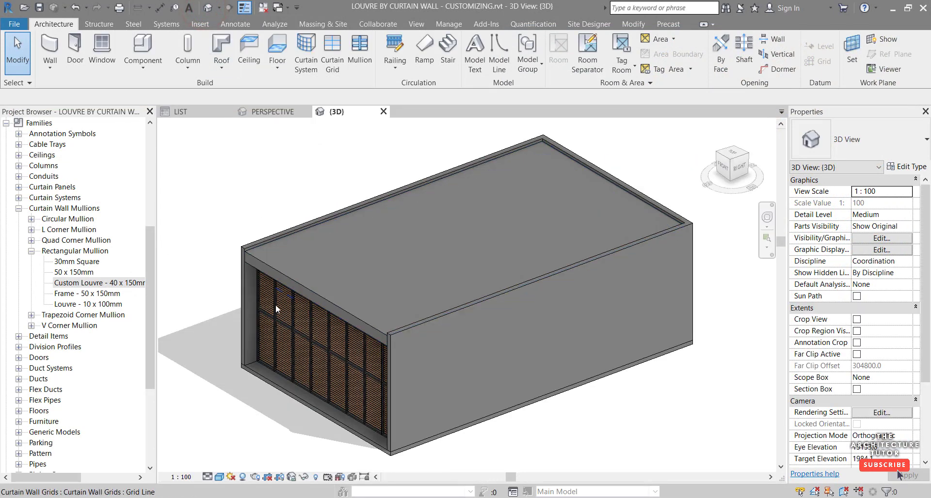
pyautogui.scroll(5, 285, 359)
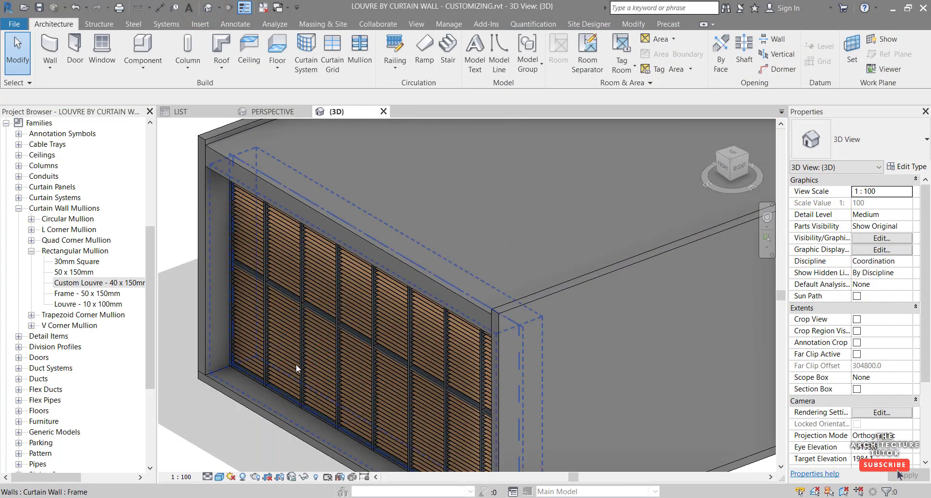
pyautogui.click(312, 420)
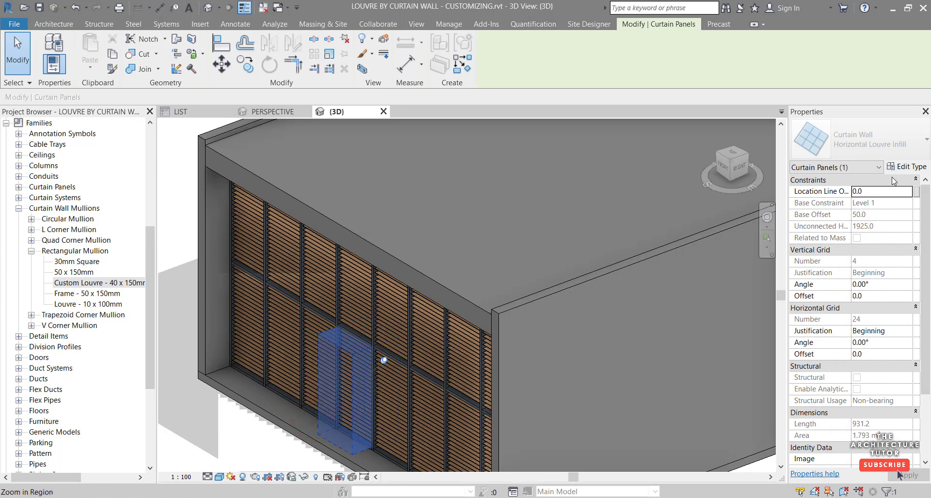
pyautogui.click(903, 167)
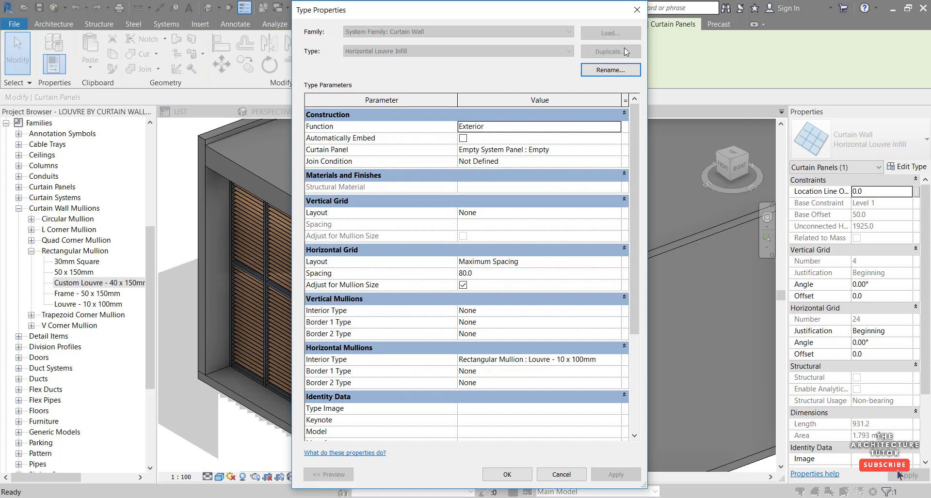
pyautogui.click(636, 10)
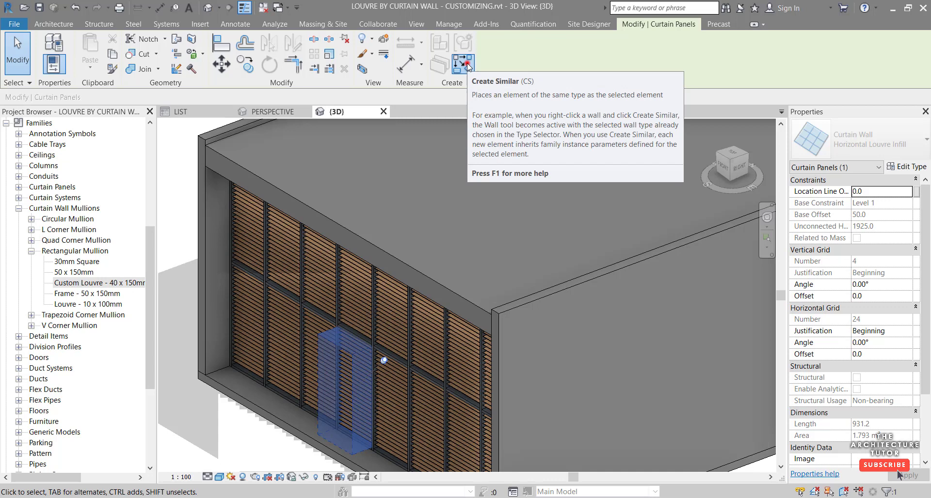
# Start a similar wall and duplicate its type as 'Horizontal Angled Louvre Infill'.
pyautogui.click(468, 66)
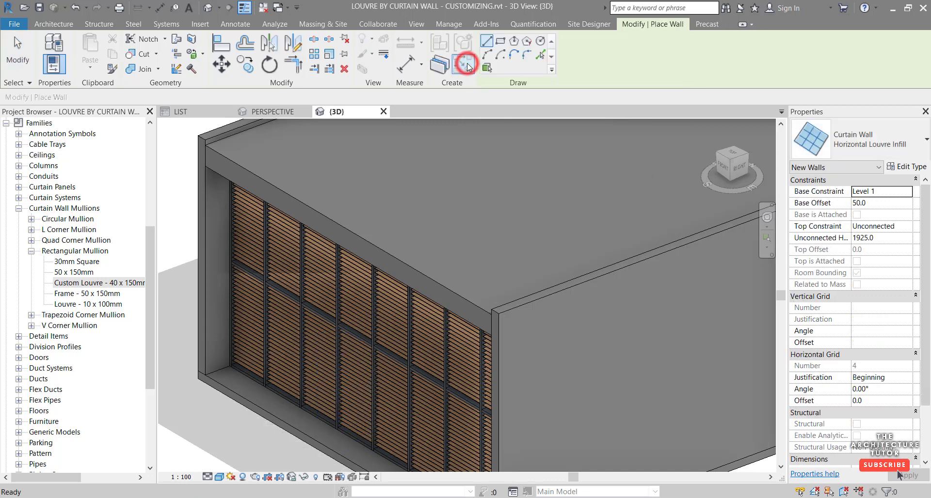
pyautogui.click(904, 168)
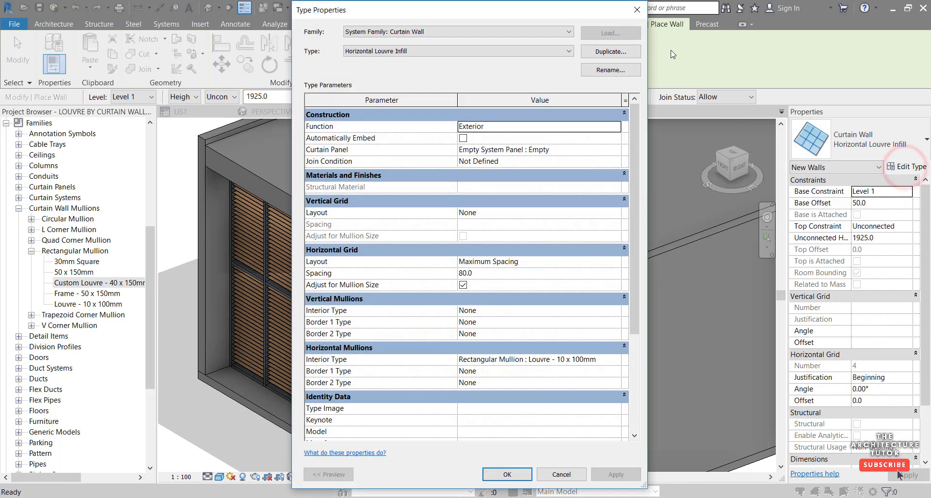
pyautogui.click(617, 52)
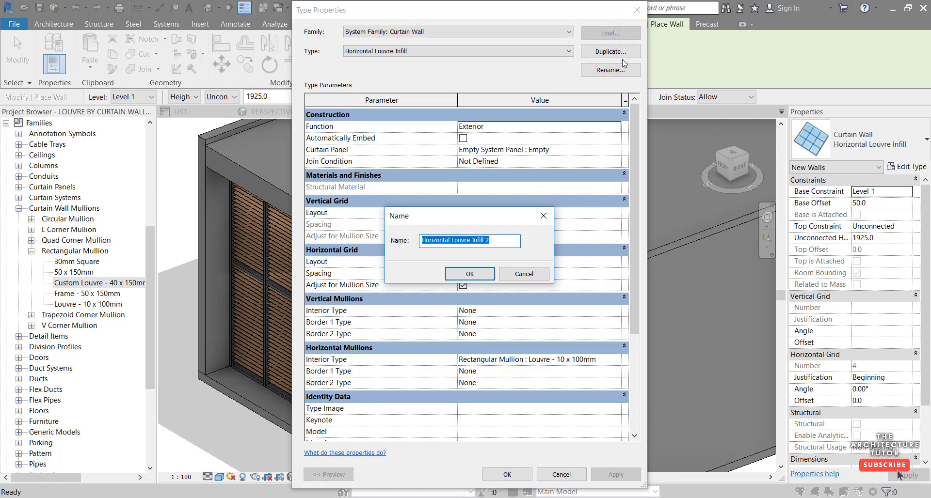
pyautogui.press('End')
pyautogui.press('BackSpace')
pyautogui.press('BackSpace')
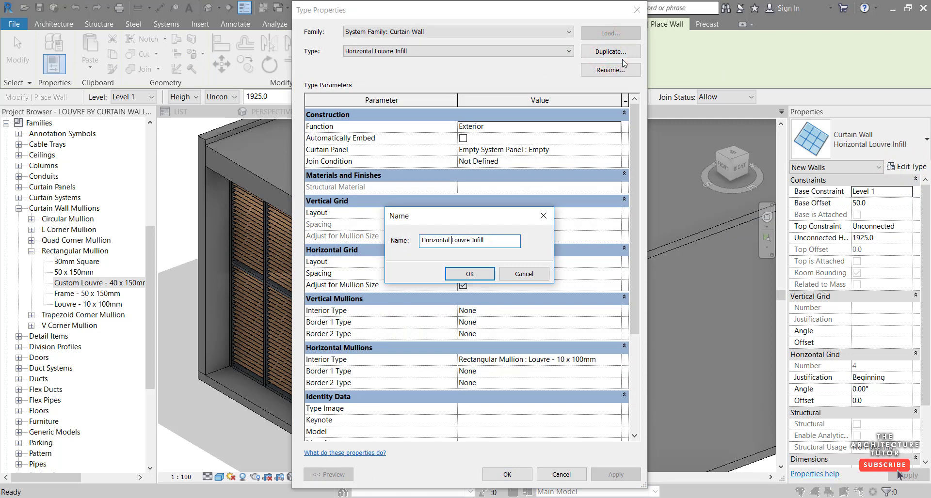
pyautogui.write('Angled')
pyautogui.press('Return')
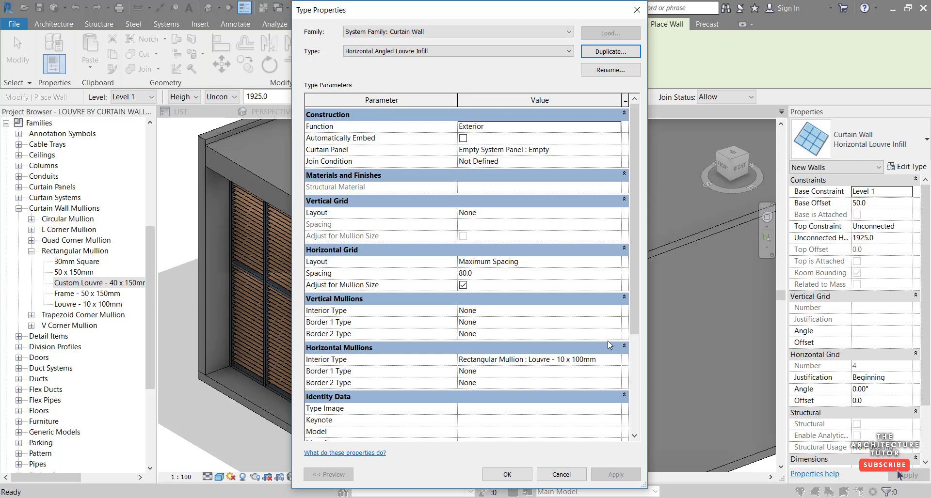
# Set horizontal interior mullions to Custom Louvre - 40 x 150mm with grid spacing 100, then confirm.
pyautogui.click(618, 364)
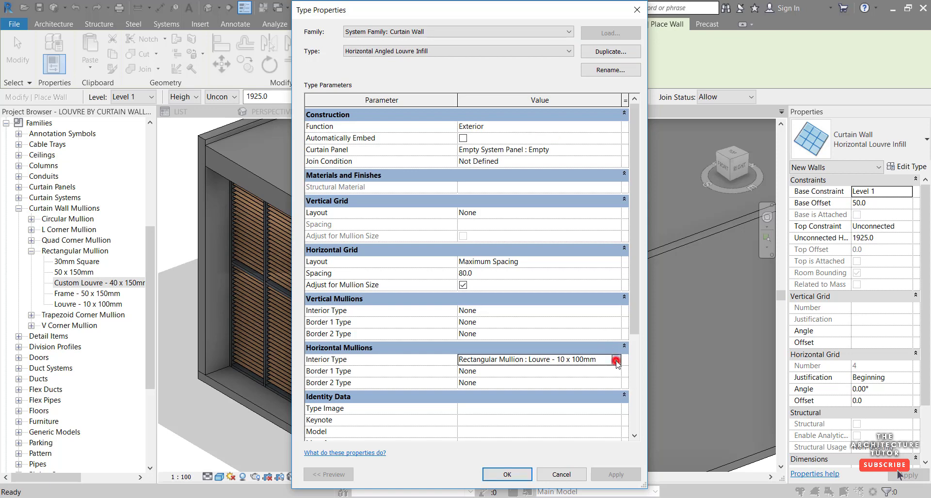
pyautogui.click(615, 360)
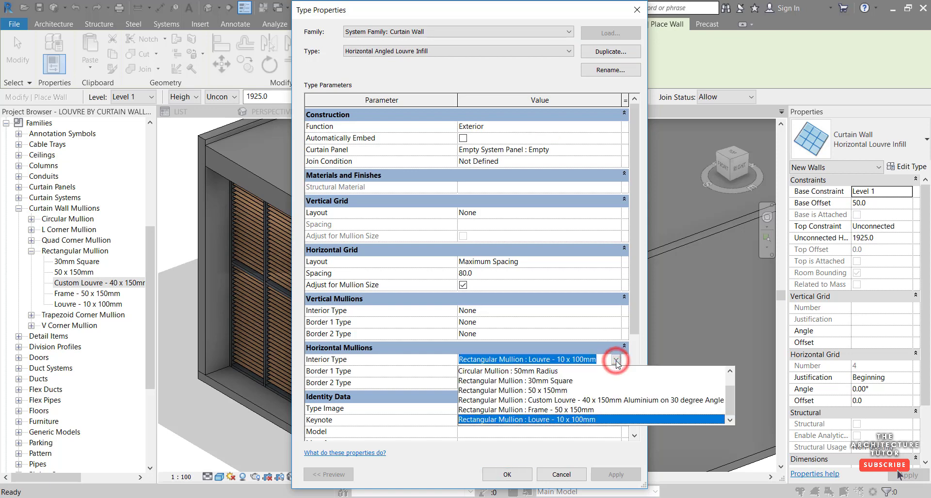
pyautogui.click(594, 401)
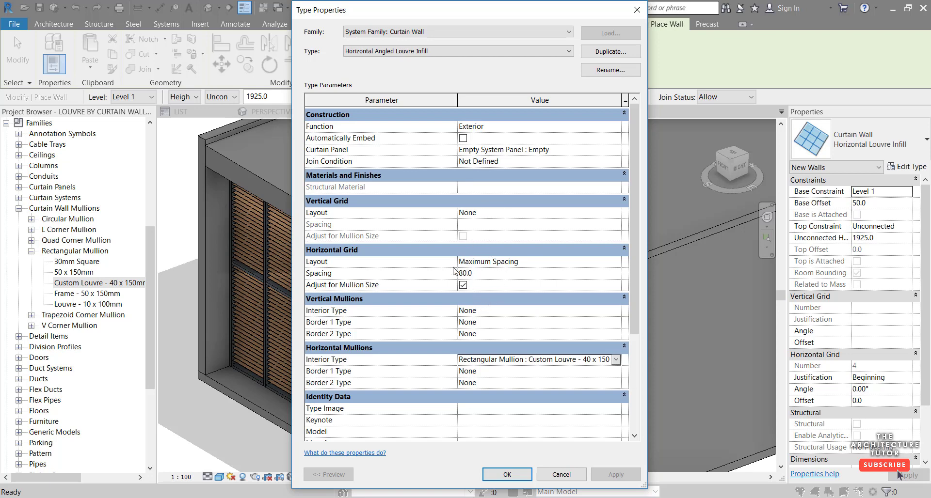
pyautogui.click(479, 273)
pyautogui.write('100')
pyautogui.press('Tab')
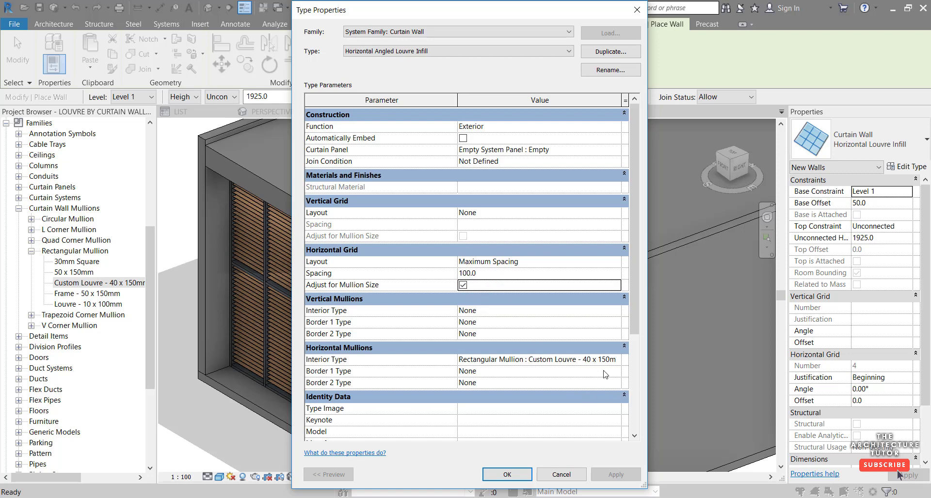
pyautogui.click(517, 476)
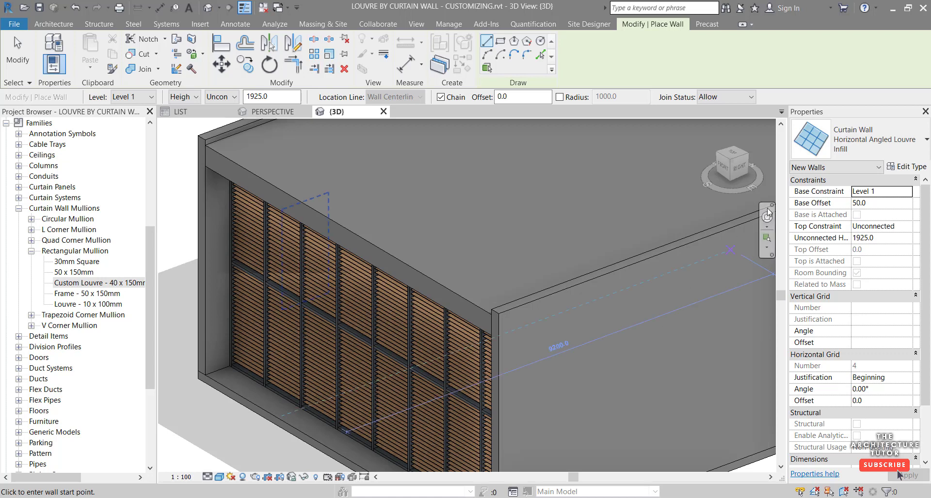
# Switch the wall type back to Horizontal Louvre Infill and open its type properties.
pyautogui.click(875, 142)
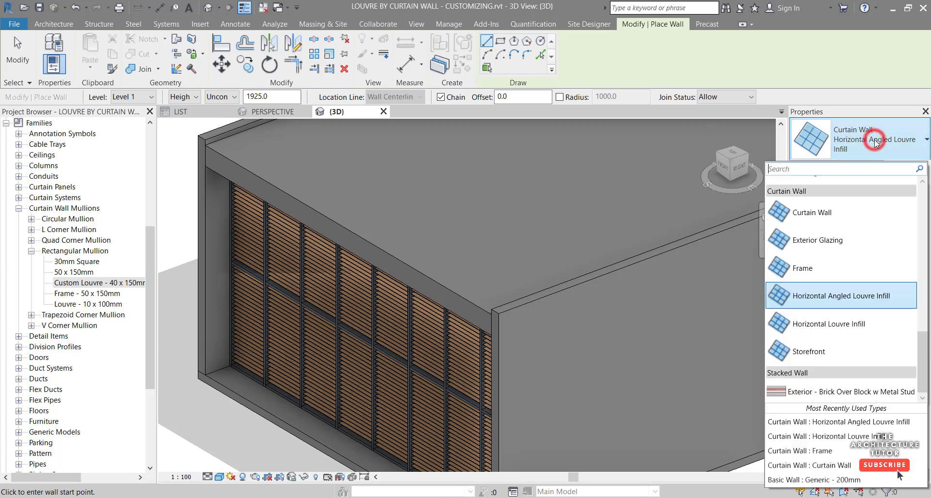
pyautogui.click(832, 325)
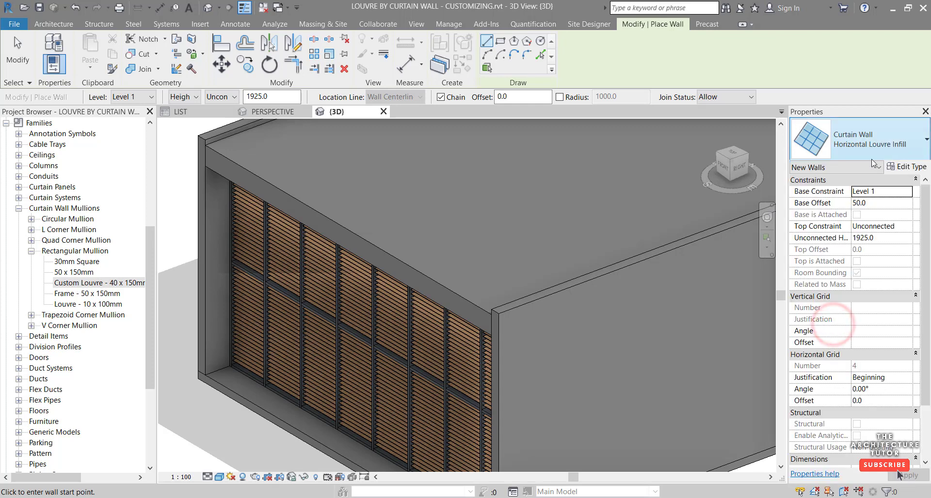
pyautogui.click(904, 167)
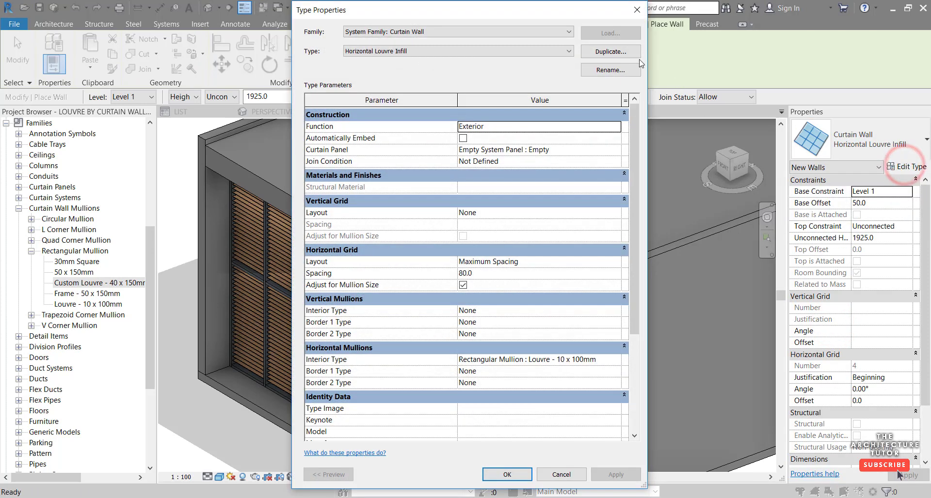
# Duplicate Horizontal Louvre Infill, renaming the copy 'Vertical Louvre Infill'.
pyautogui.click(620, 53)
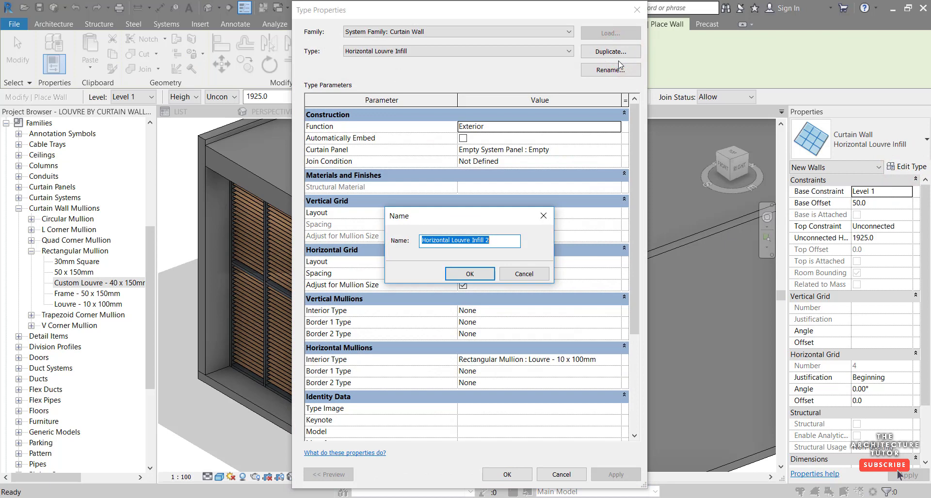
pyautogui.press('End')
pyautogui.hotkey('ctrl', 'shift', 'Right')
pyautogui.write('Vertical')
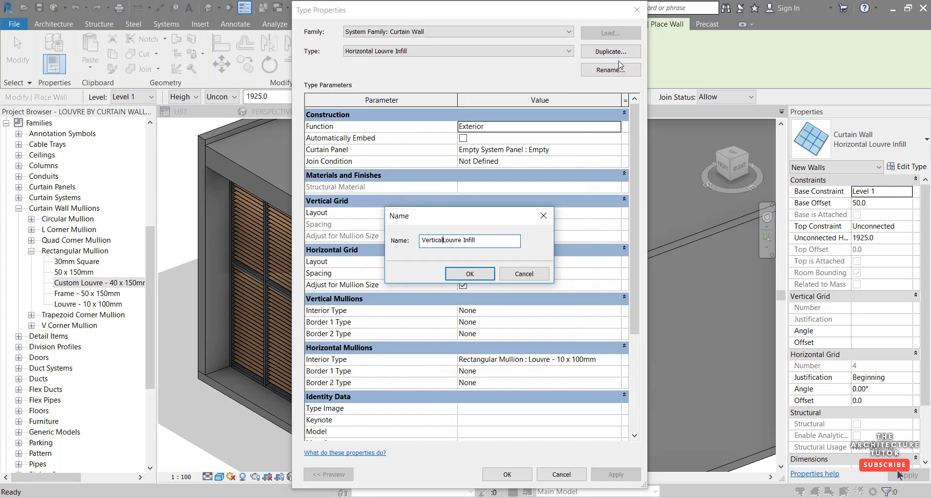
pyautogui.press('Return')
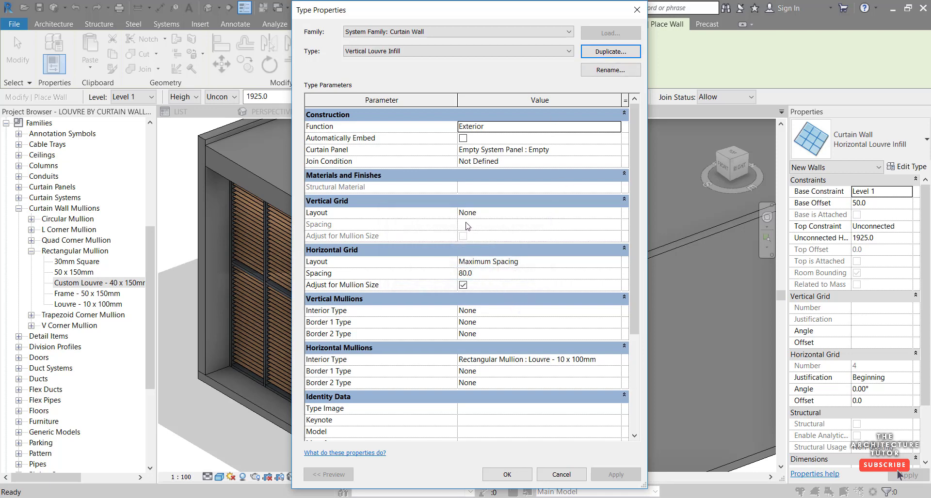
# Set the vertical grid layout to Maximum Spacing at 80.
pyautogui.click(614, 217)
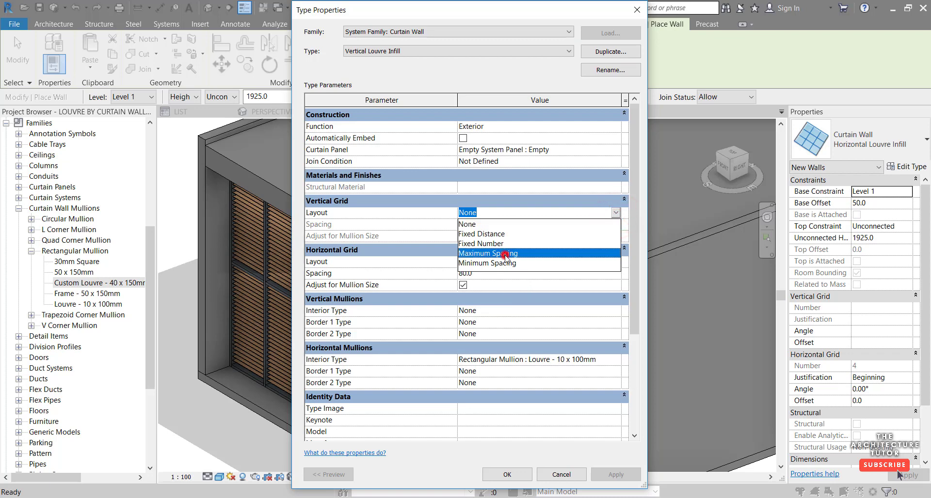
pyautogui.click(490, 253)
pyautogui.click(494, 224)
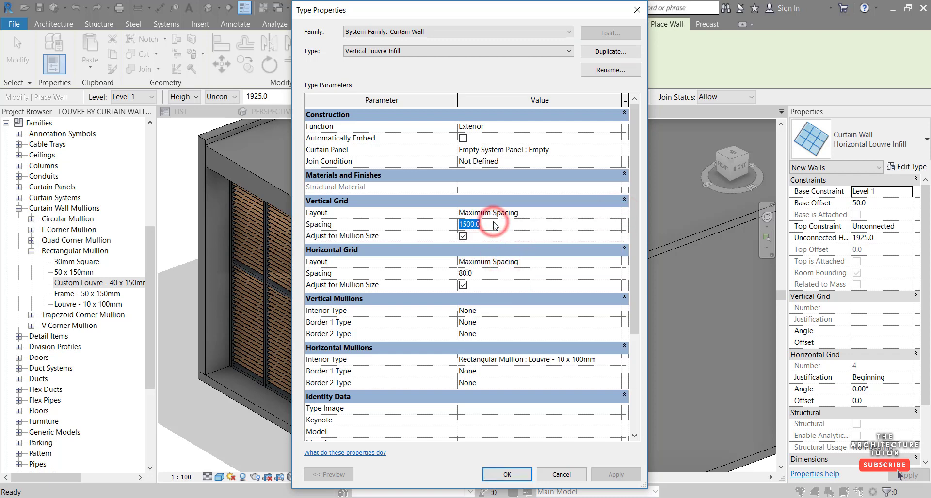
pyautogui.write('8')
# Set the horizontal grid layout and horizontal interior mullions to None.
pyautogui.click(614, 264)
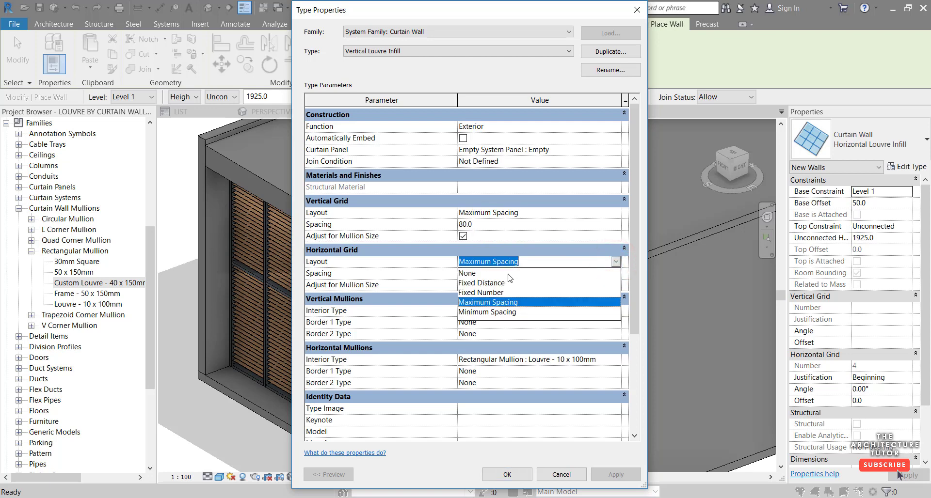
pyautogui.click(507, 274)
pyautogui.click(603, 360)
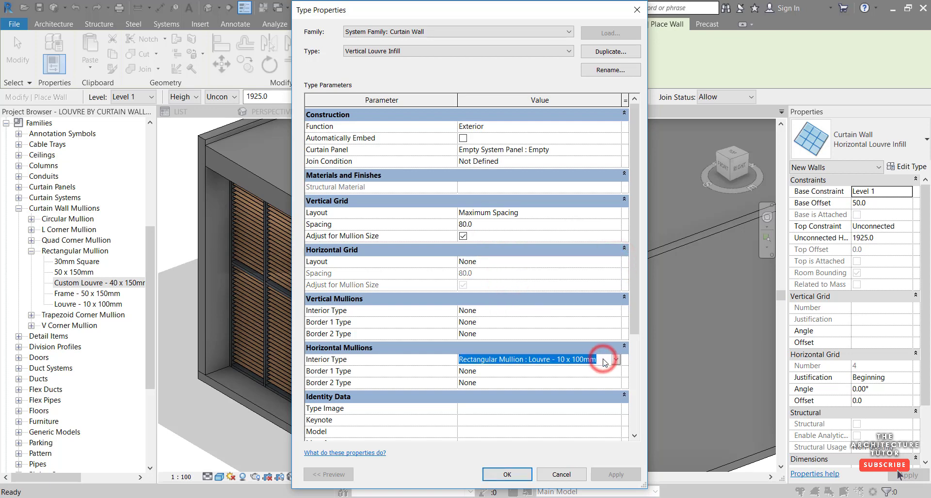
pyautogui.click(615, 359)
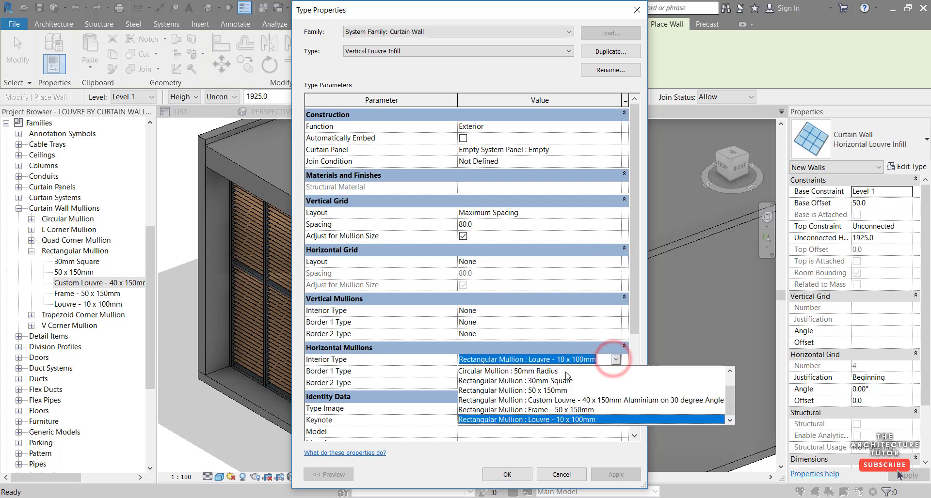
pyautogui.scroll(1, 567, 376)
pyautogui.click(564, 372)
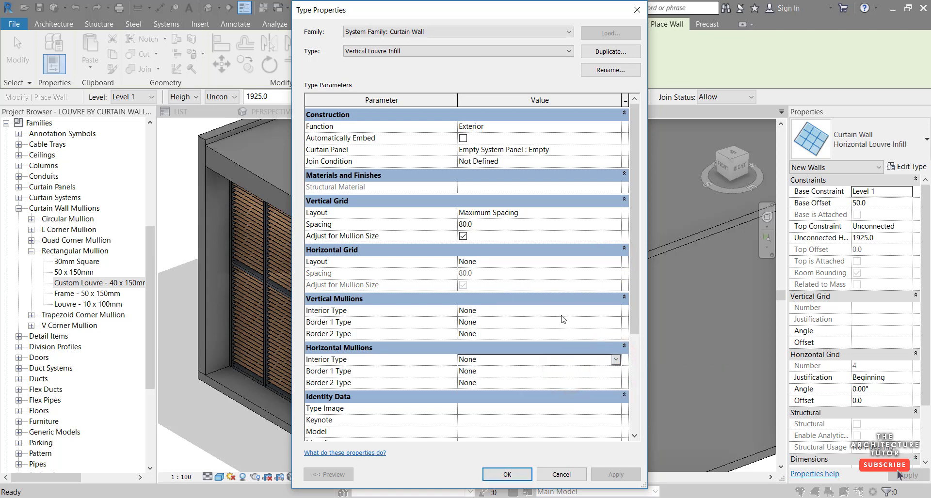
# Use Rectangular Mullion : Louvre - 10 x 100mm for vertical interior mullions, then confirm the type.
pyautogui.click(615, 313)
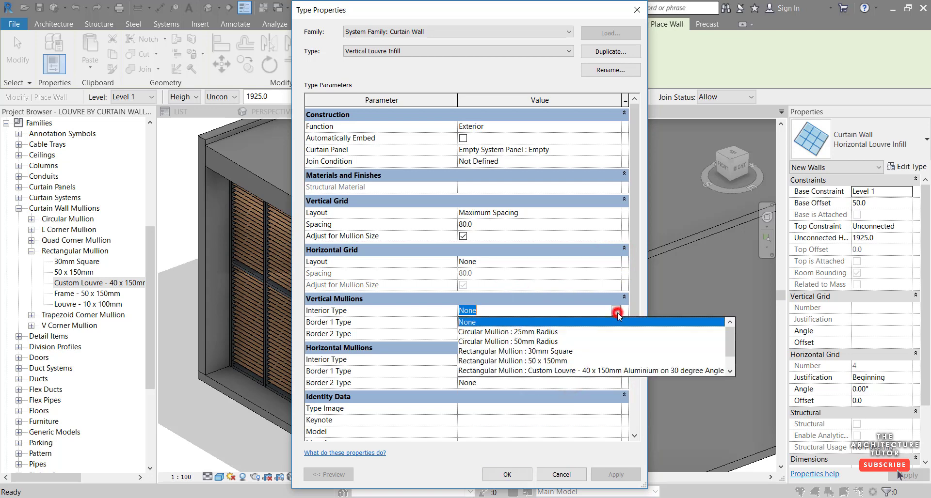
pyautogui.click(542, 314)
pyautogui.click(540, 312)
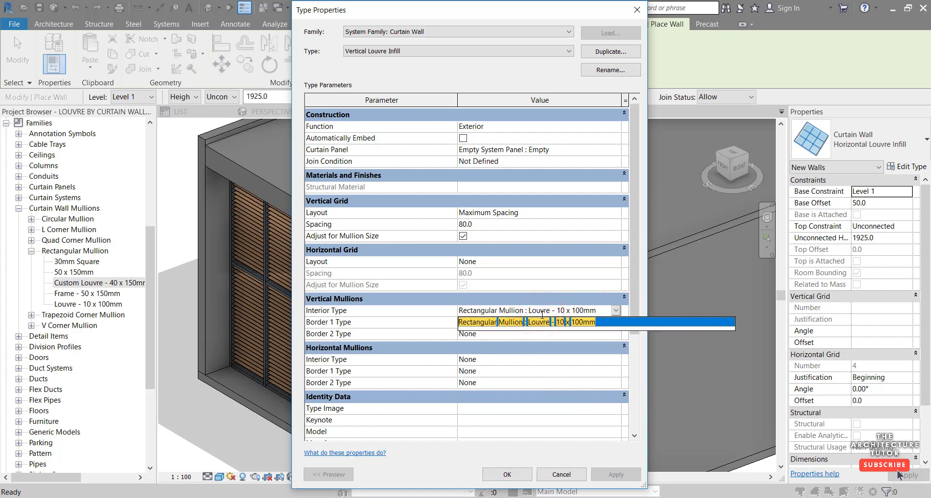
pyautogui.click(553, 326)
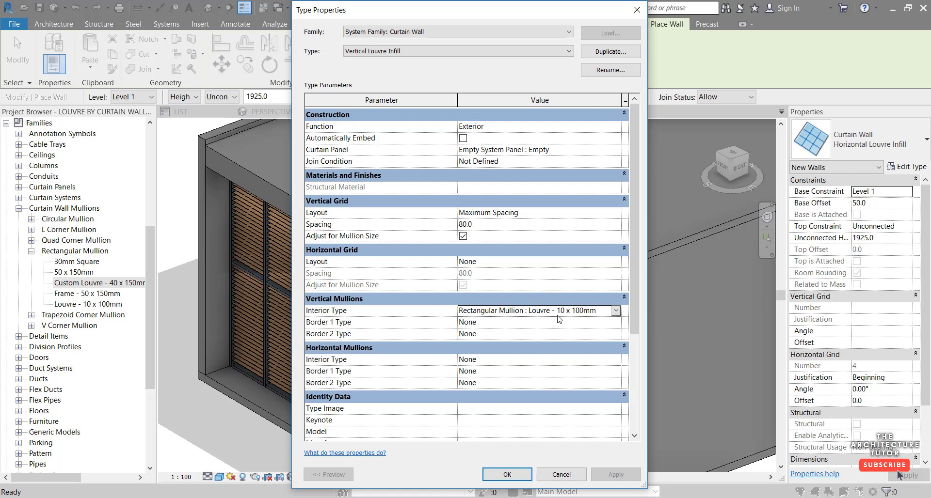
pyautogui.click(506, 473)
pyautogui.press('Escape')
pyautogui.press('Escape')
pyautogui.scroll(-3, 224, 454)
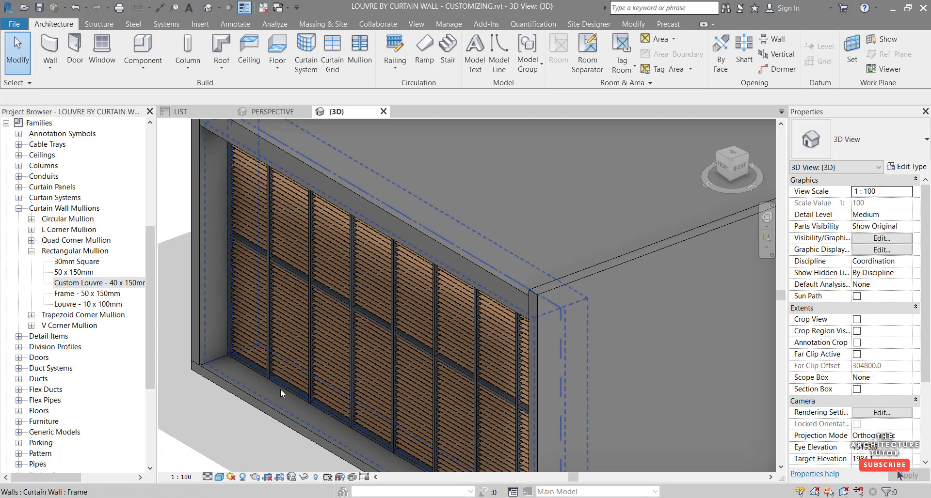
# Ctrl-select five louvre panels (lower-left, upper, middle, upper-left, top-right), orbiting between picks.
pyautogui.press('Escape')
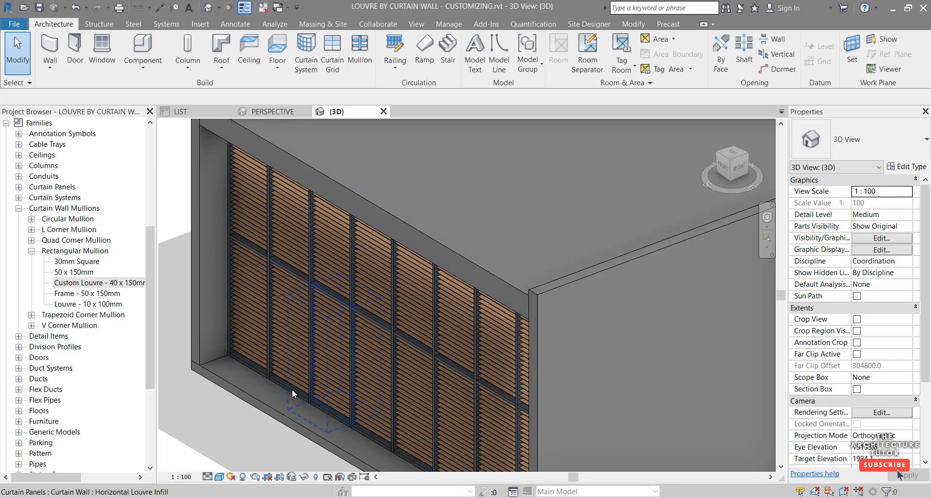
pyautogui.click(292, 390)
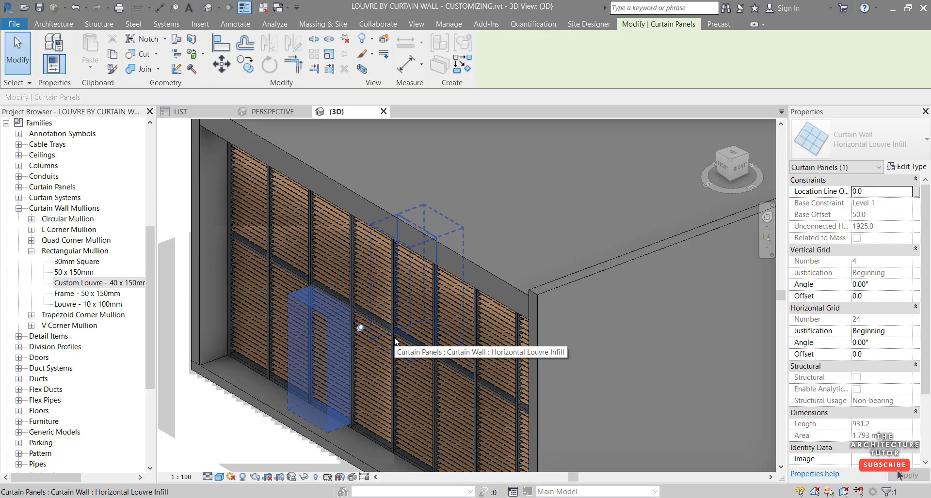
pyautogui.keyDown('ctrl'); pyautogui.click(395, 340); pyautogui.keyUp('ctrl')
pyautogui.moveTo(395, 341); pyautogui.dragTo(381, 258, button='middle')
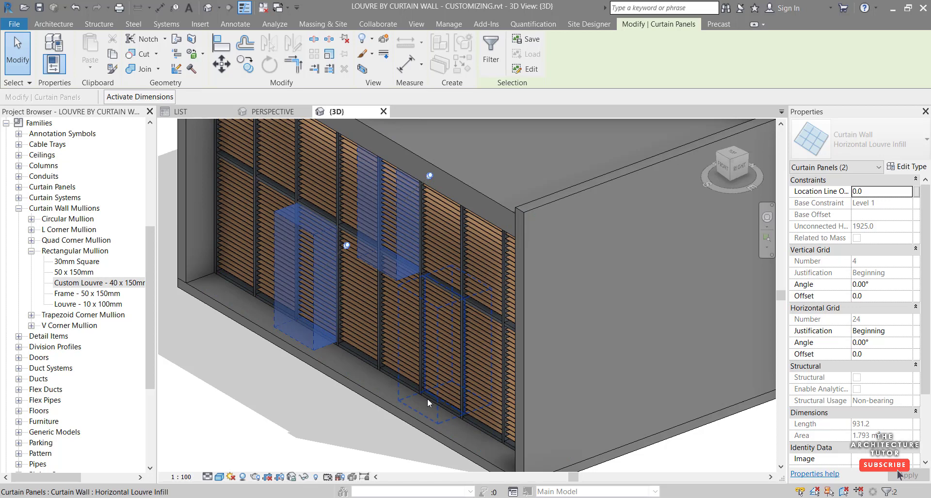
pyautogui.keyDown('ctrl'); pyautogui.click(427, 398); pyautogui.keyUp('ctrl')
pyautogui.moveTo(250, 178); pyautogui.dragTo(321, 256, button='middle')
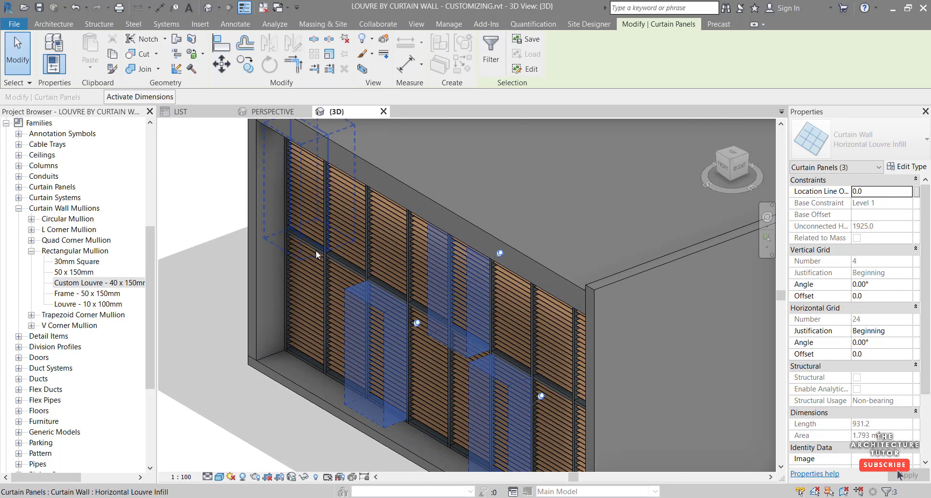
pyautogui.keyDown('ctrl'); pyautogui.click(316, 250); pyautogui.keyUp('ctrl')
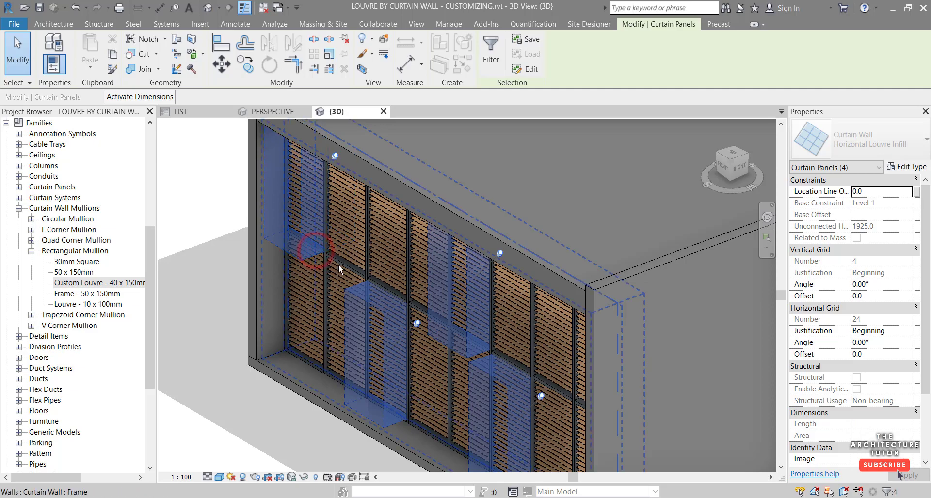
pyautogui.keyDown('shift'); pyautogui.moveTo(347, 275); pyautogui.dragTo(641, 265, button='middle'); pyautogui.keyUp('shift')
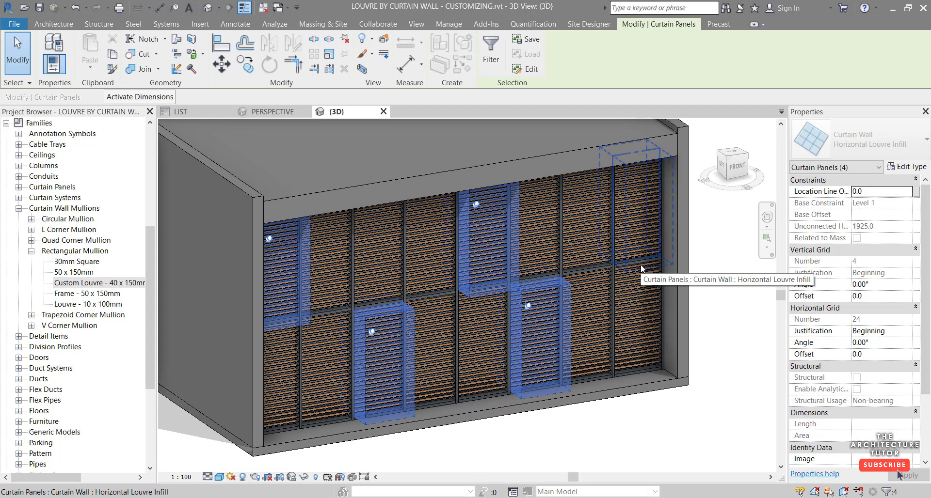
pyautogui.keyDown('ctrl'); pyautogui.click(641, 268); pyautogui.keyUp('ctrl')
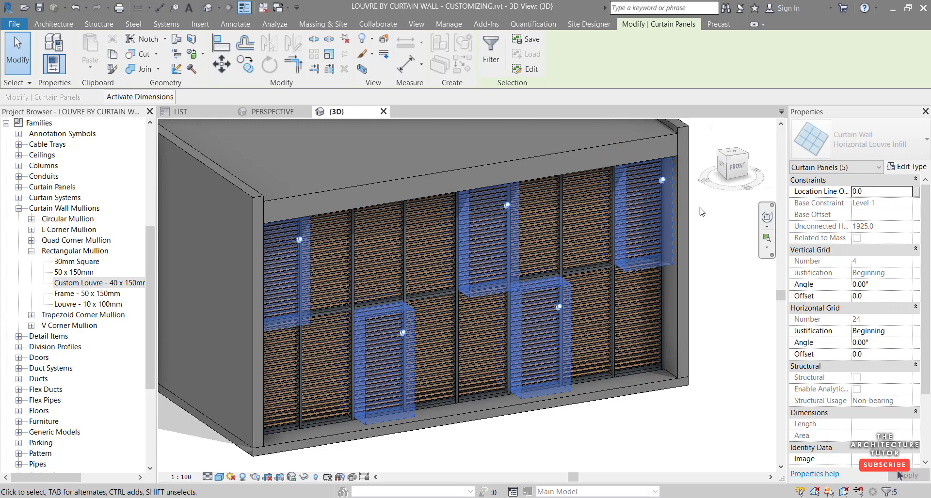
# Unpin the five panels and change them to Curtain Wall : Horizontal Angled Louvre Infill.
pyautogui.click(345, 39)
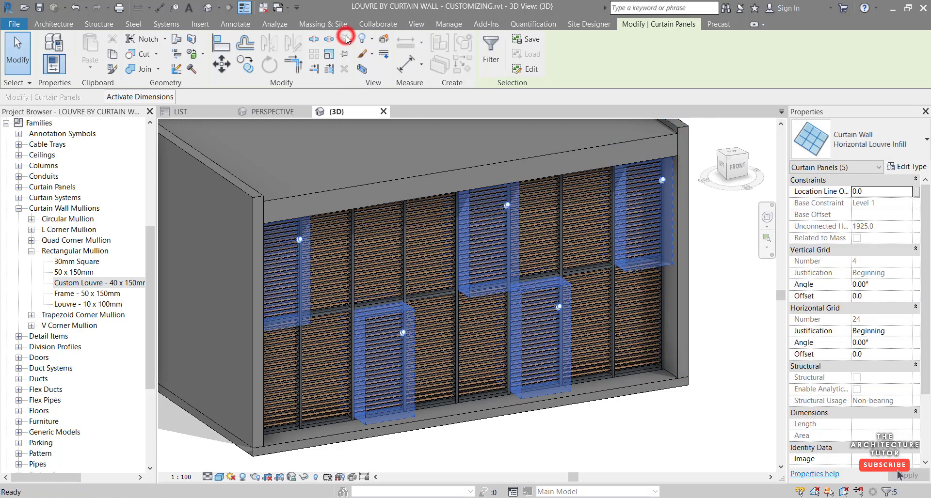
pyautogui.click(920, 145)
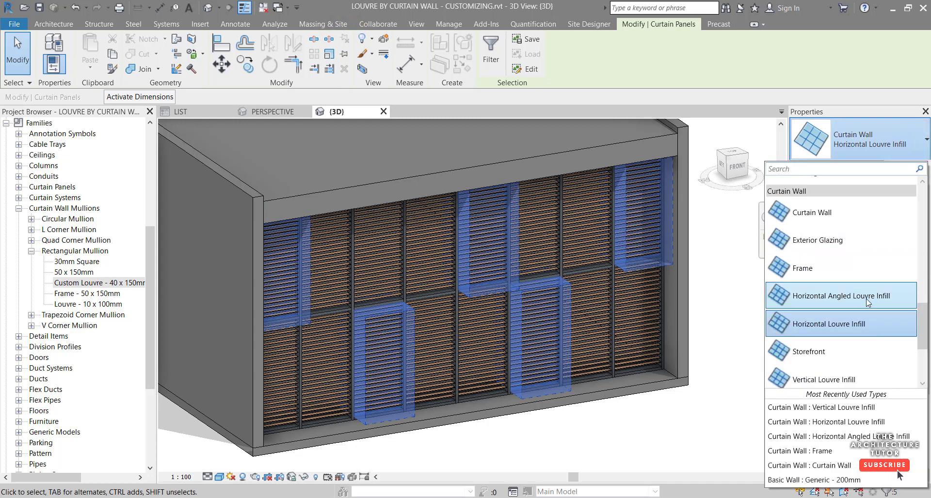
pyautogui.scroll(-1, 867, 310)
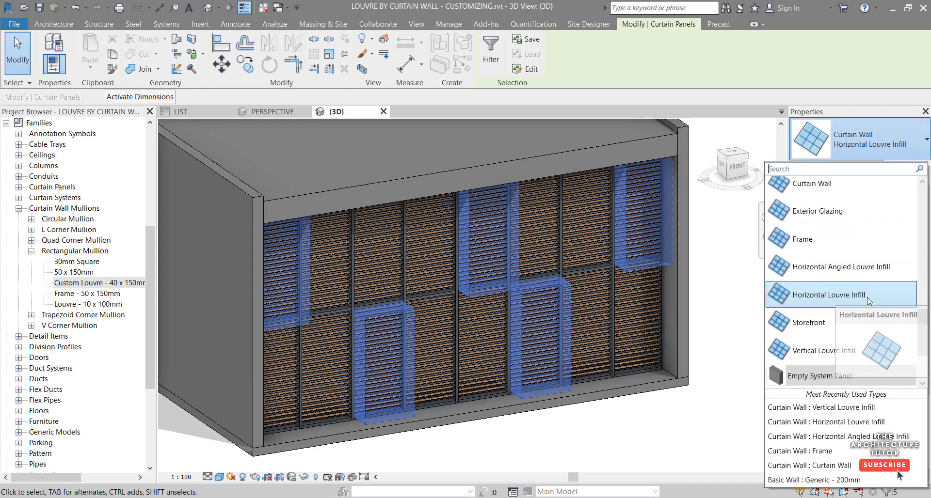
pyautogui.click(862, 267)
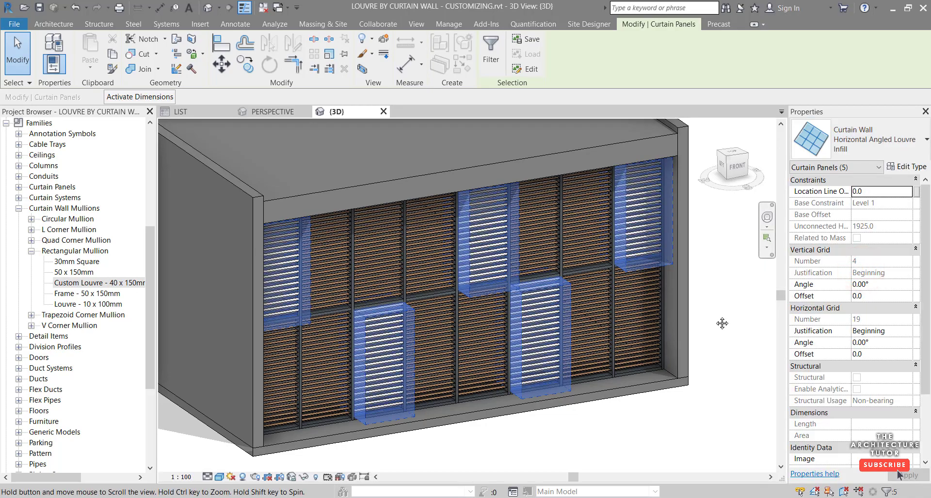
pyautogui.click(679, 426)
pyautogui.scroll(3, 677, 425)
pyautogui.keyDown('shift'); pyautogui.moveTo(677, 425); pyautogui.dragTo(595, 293, button='middle'); pyautogui.keyUp('shift')
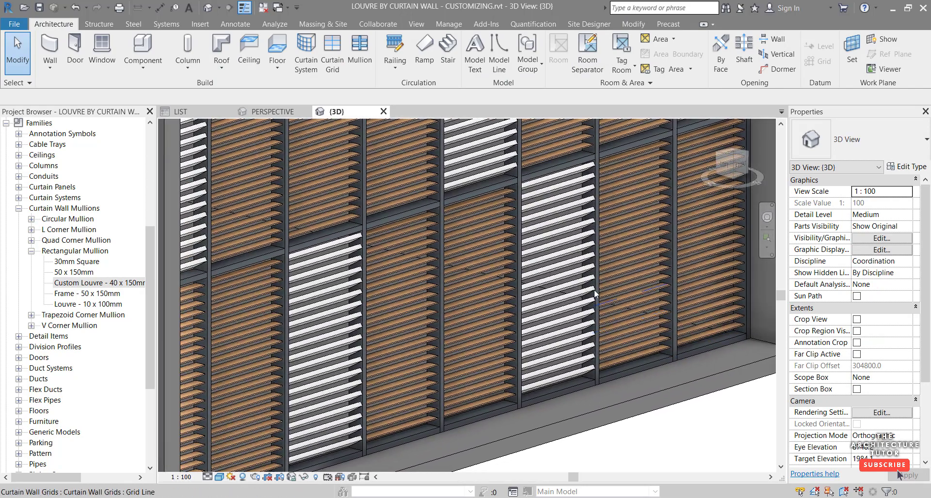
pyautogui.scroll(4, 592, 376)
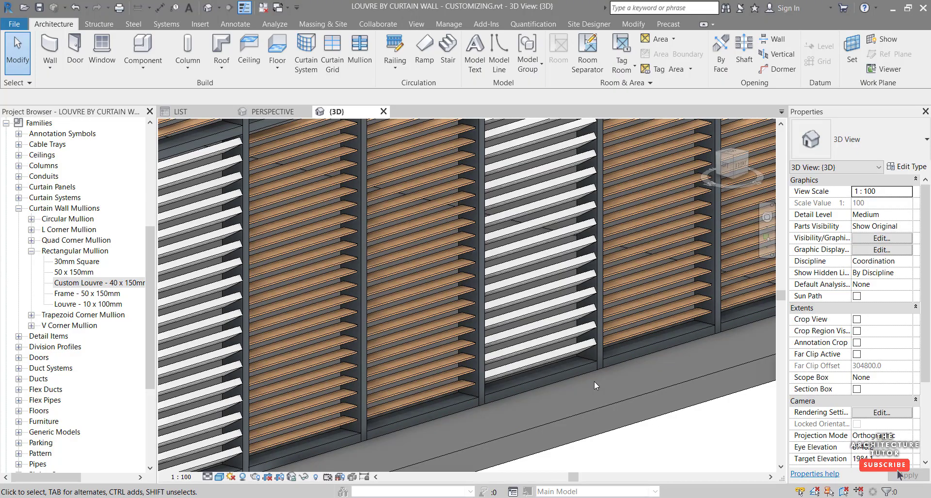
pyautogui.scroll(-4, 595, 381)
pyautogui.keyDown('shift'); pyautogui.moveTo(595, 381); pyautogui.dragTo(261, 264, button='middle'); pyautogui.keyUp('shift')
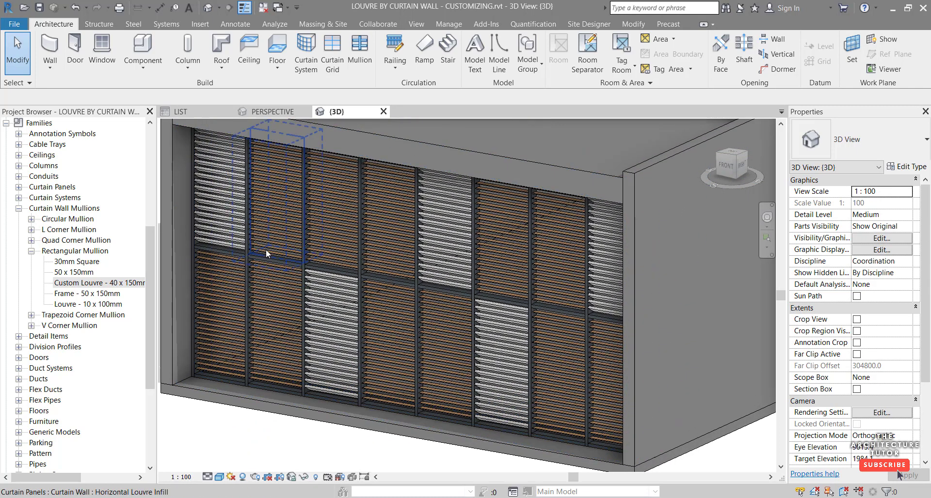
# Select two upper panels, the lower-middle panel and an upper-right panel, using Tab to target panels.
pyautogui.click(266, 252)
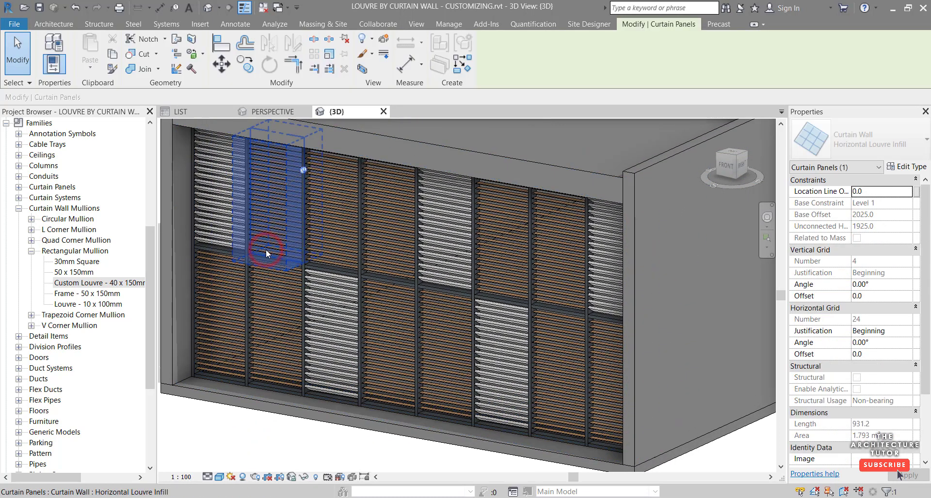
pyautogui.keyDown('ctrl'); pyautogui.click(388, 288); pyautogui.keyUp('ctrl')
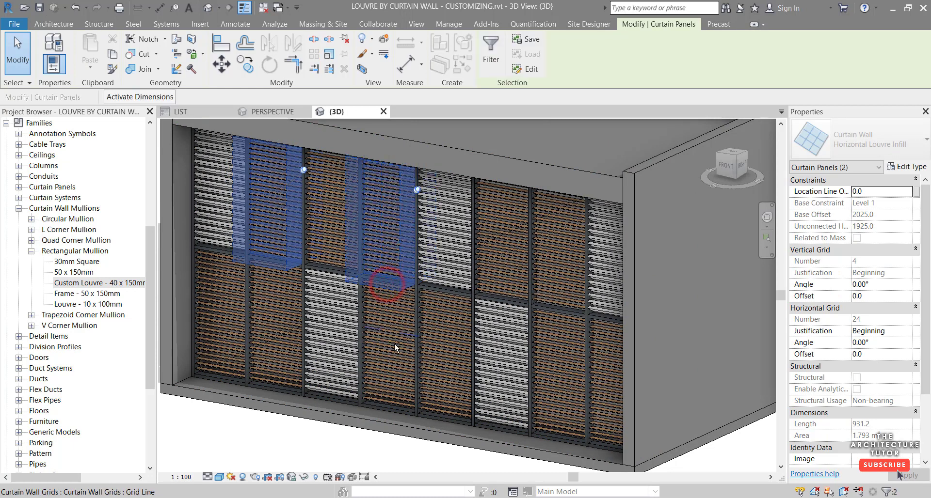
pyautogui.press('Tab')
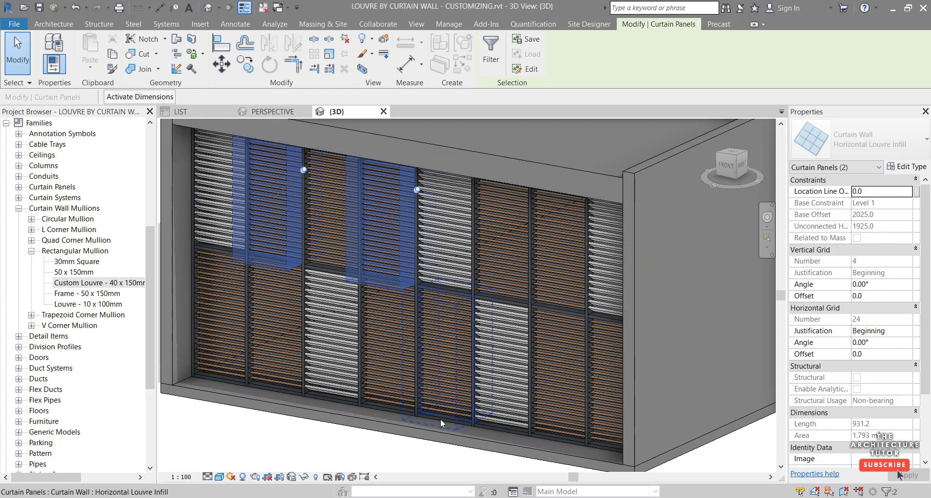
pyautogui.keyDown('ctrl'); pyautogui.click(440, 419); pyautogui.keyUp('ctrl')
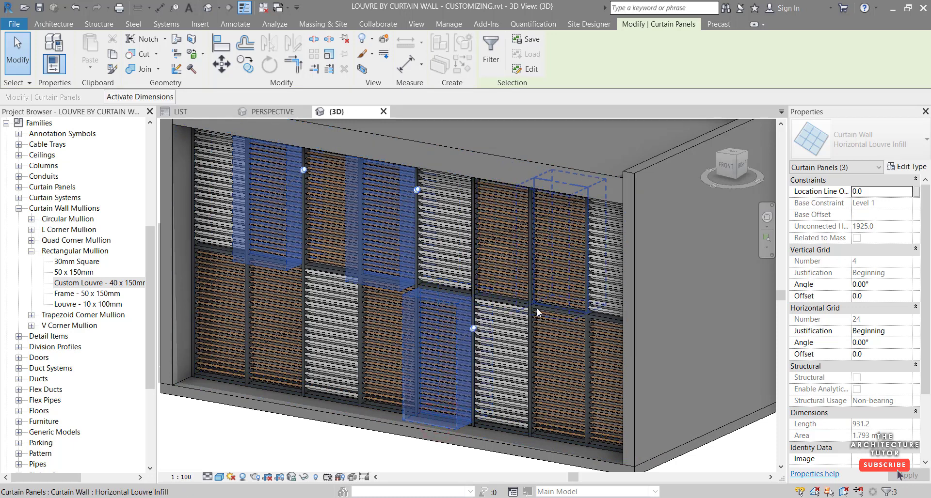
pyautogui.press('Tab')
pyautogui.press('Tab')
pyautogui.keyDown('ctrl'); pyautogui.click(538, 312); pyautogui.keyUp('ctrl')
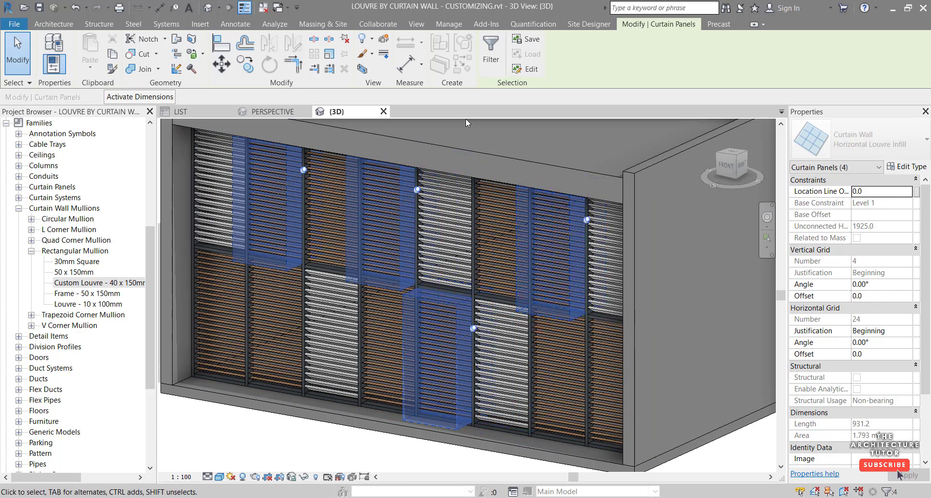
# Unpin the four panels, change them to Curtain Wall : Vertical Louvre Infill, and delete the flagged gridlines.
pyautogui.click(345, 39)
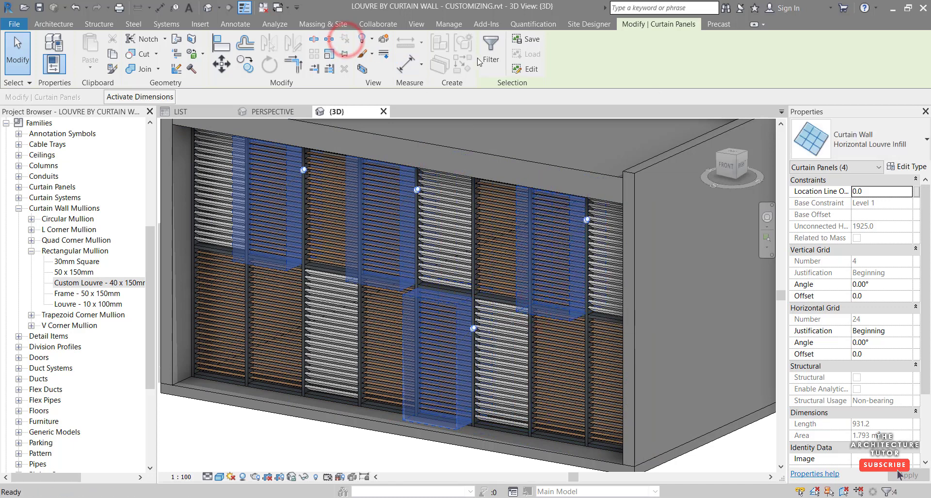
pyautogui.click(885, 142)
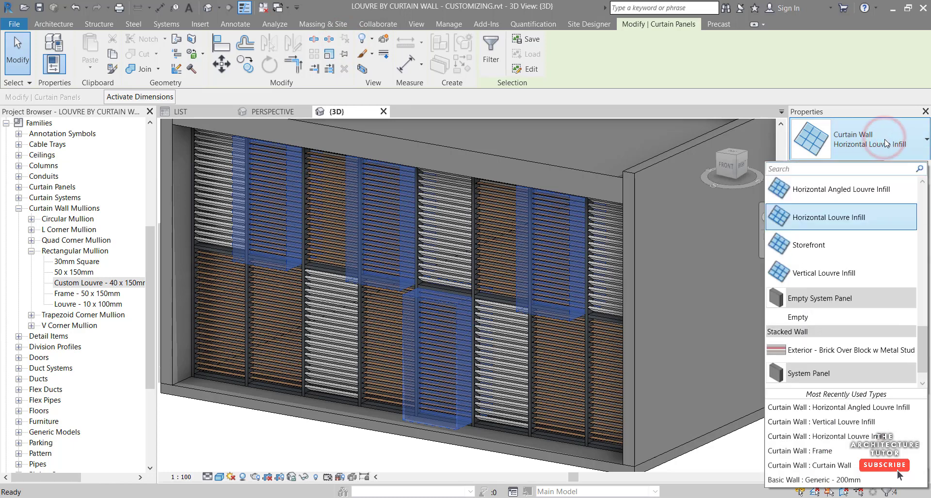
pyautogui.click(842, 273)
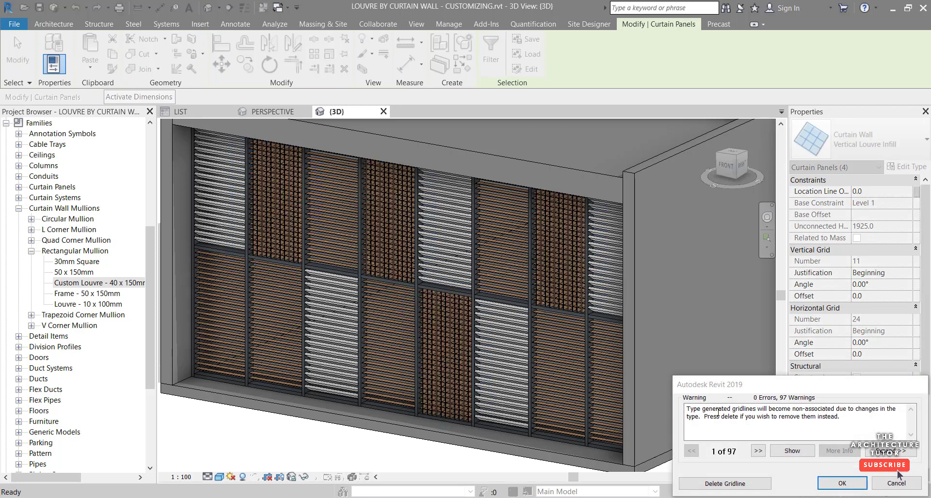
pyautogui.click(735, 484)
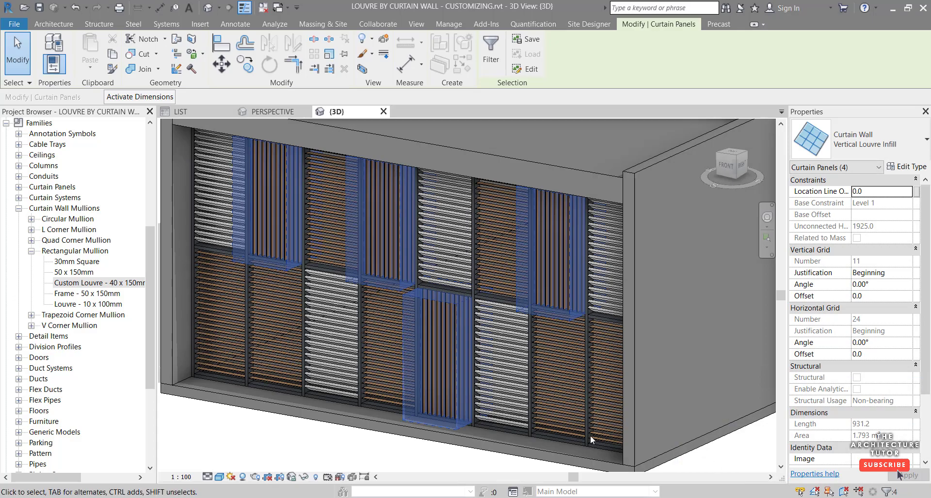
pyautogui.click(377, 462)
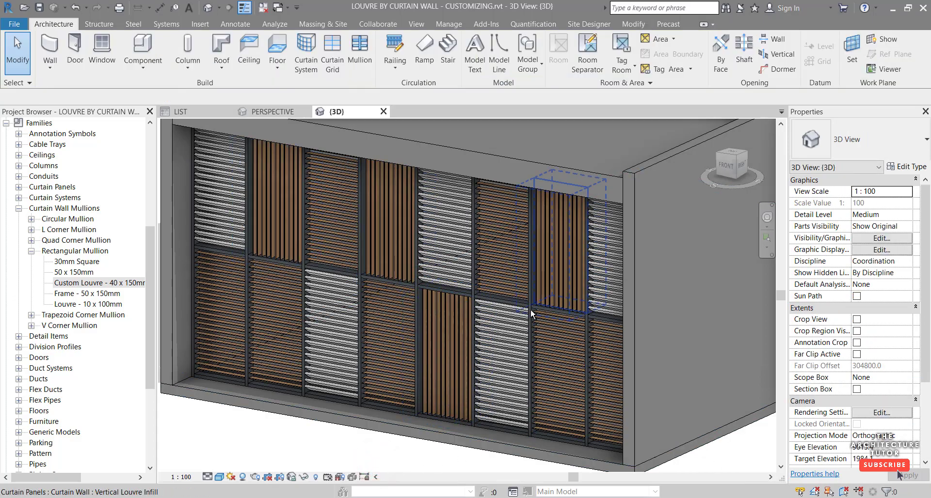
# Orbit and zoom the 3D view to an angled view of the whole louvred curtain wall box.
pyautogui.keyDown('shift'); pyautogui.moveTo(537, 374); pyautogui.dragTo(489, 287, button='middle'); pyautogui.keyUp('shift')
pyautogui.scroll(5, 533, 359)
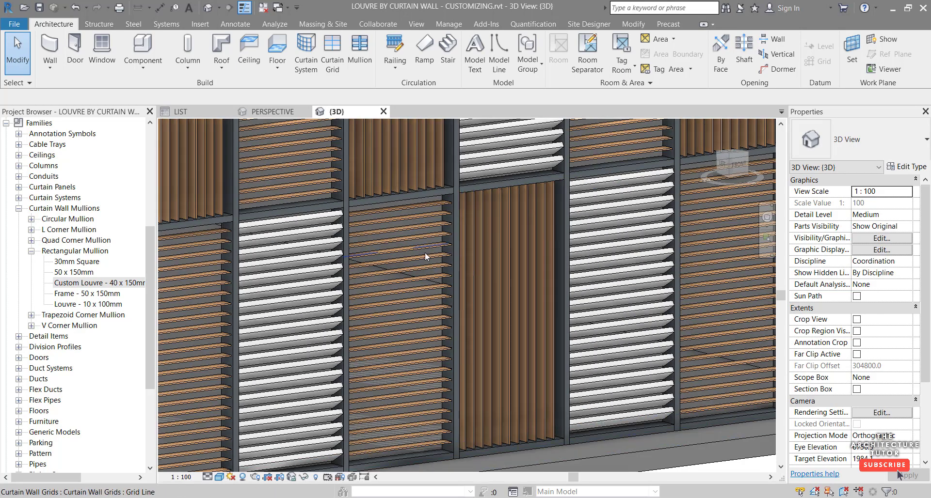
pyautogui.scroll(-6, 487, 214)
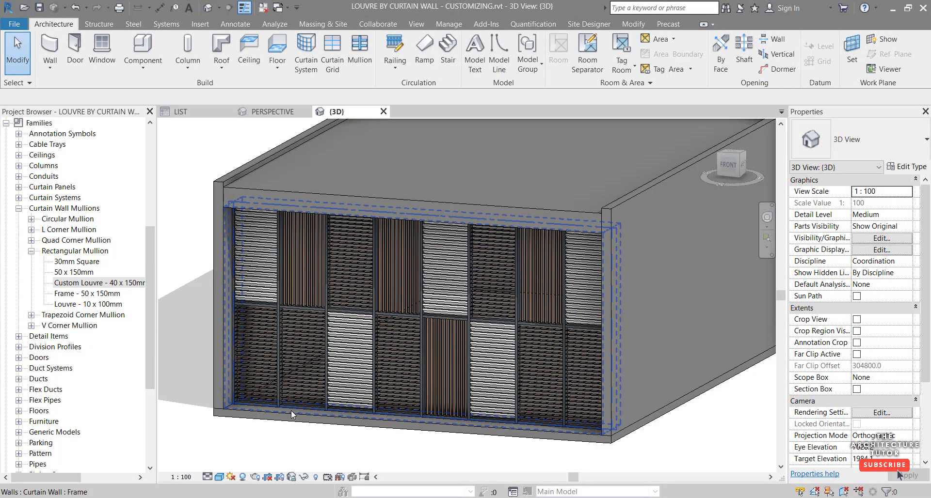
# Edit the curtain wall's profile and sketch a tall rectangular opening over the left panels.
pyautogui.click(291, 410)
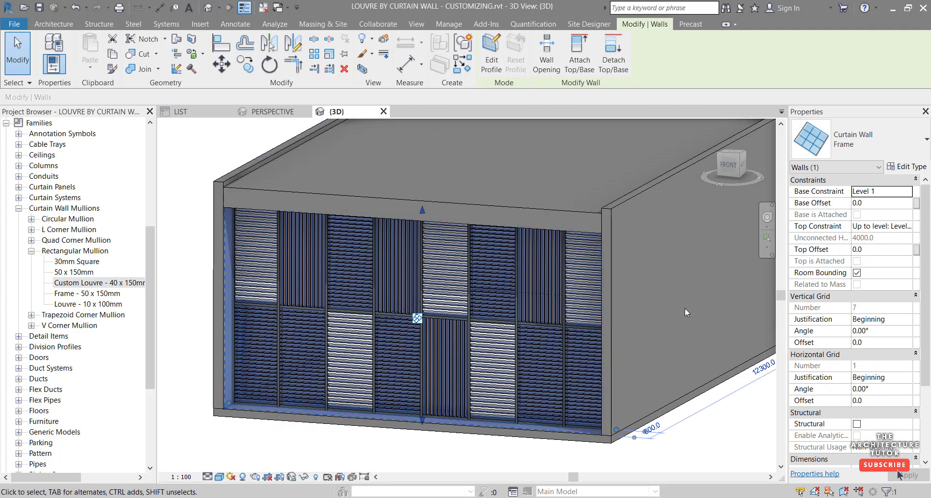
pyautogui.click(490, 52)
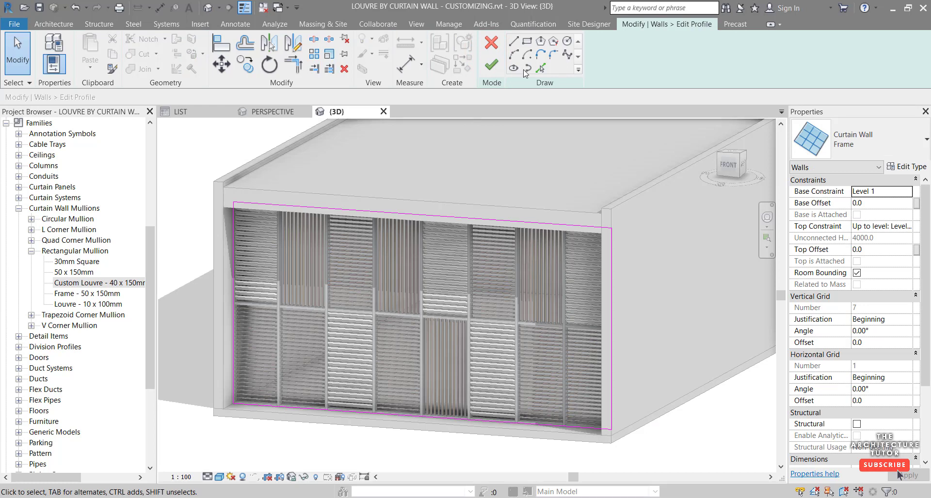
pyautogui.click(529, 44)
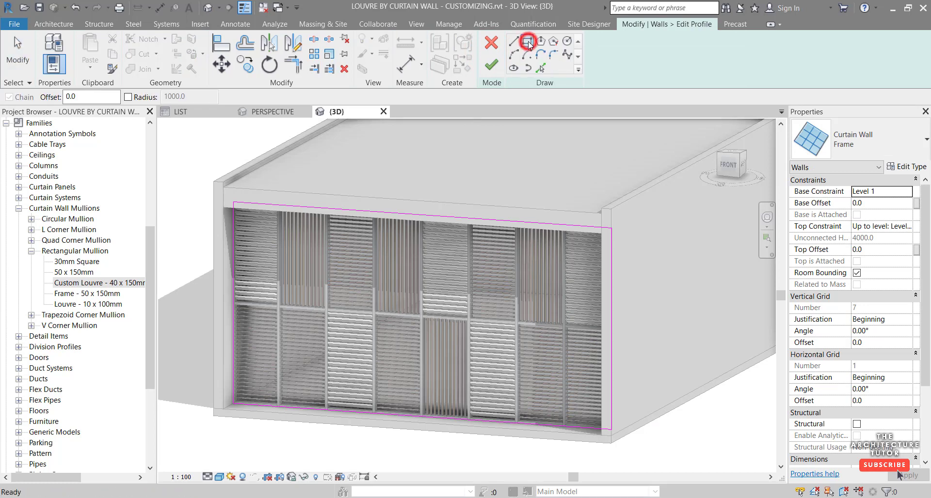
pyautogui.click(258, 250)
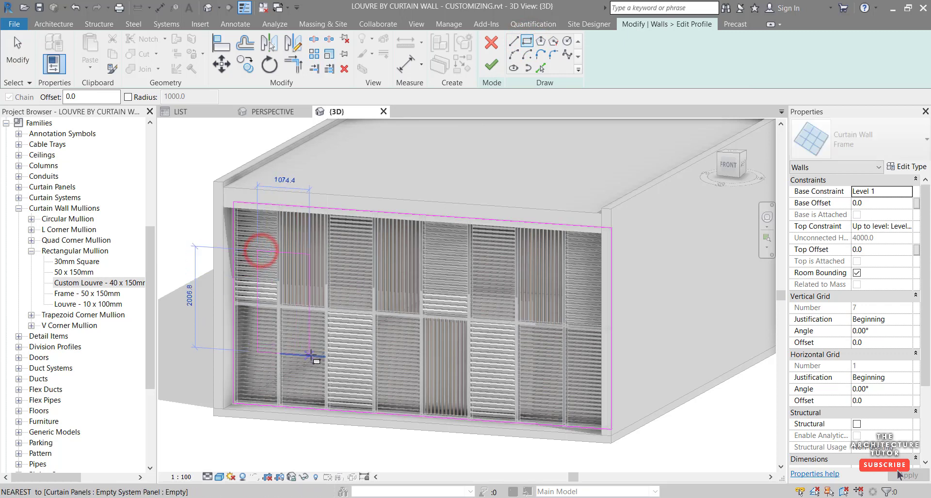
pyautogui.click(311, 355)
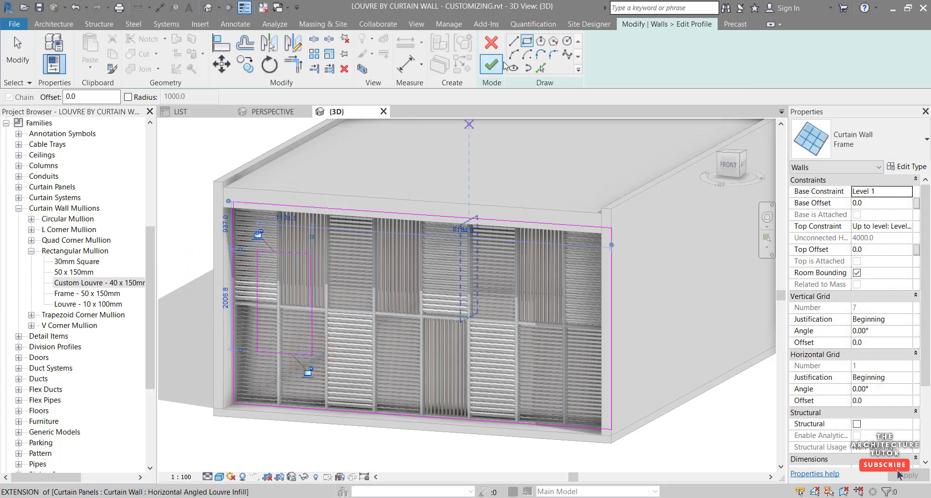
# Add a large circular opening near the facade middle and finish the profile edit.
pyautogui.click(566, 41)
pyautogui.click(484, 296)
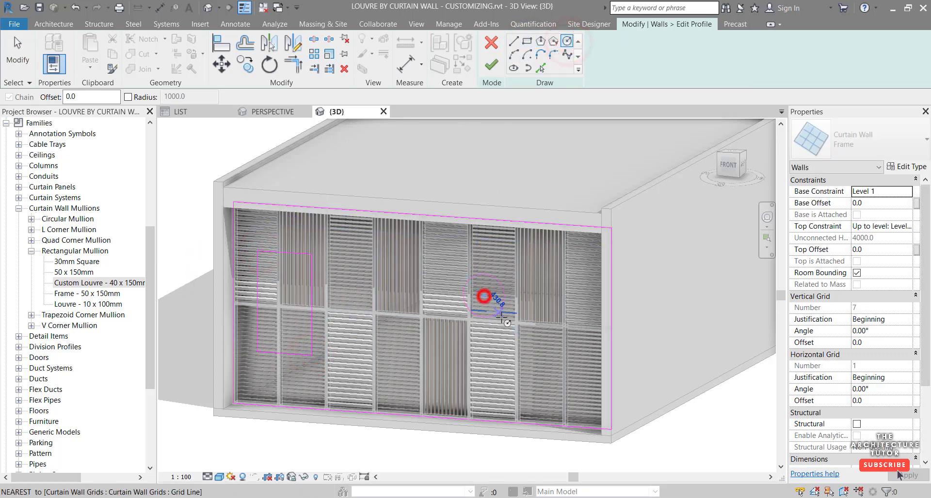
pyautogui.click(517, 334)
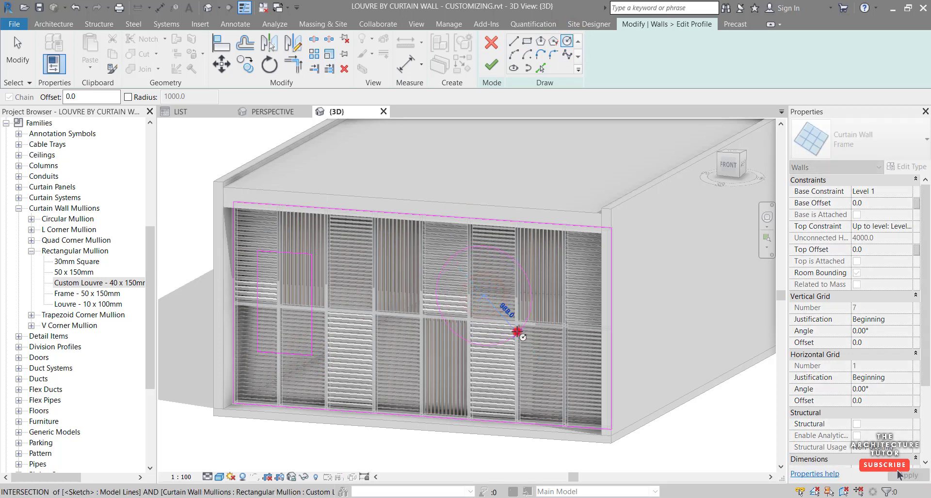
pyautogui.click(491, 65)
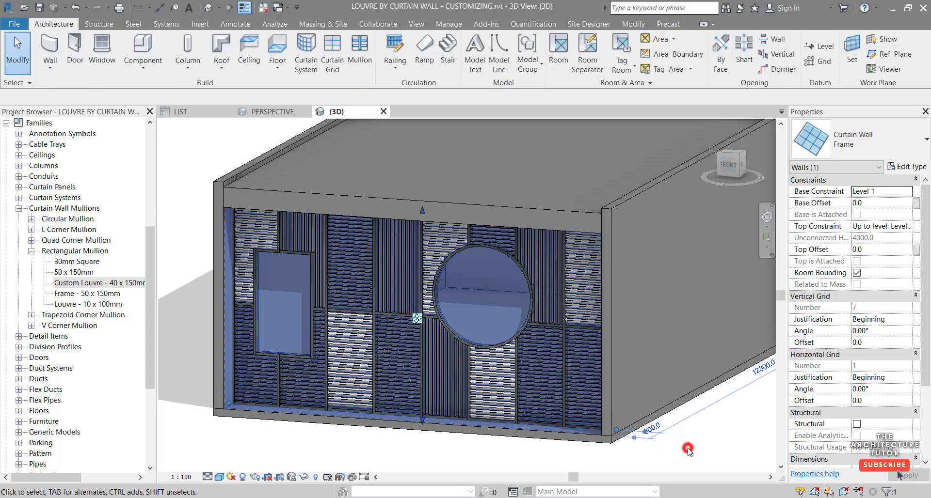
# Zoom and orbit to inspect both openings, then close in on the lower panels below the circle.
pyautogui.scroll(4, 499, 450)
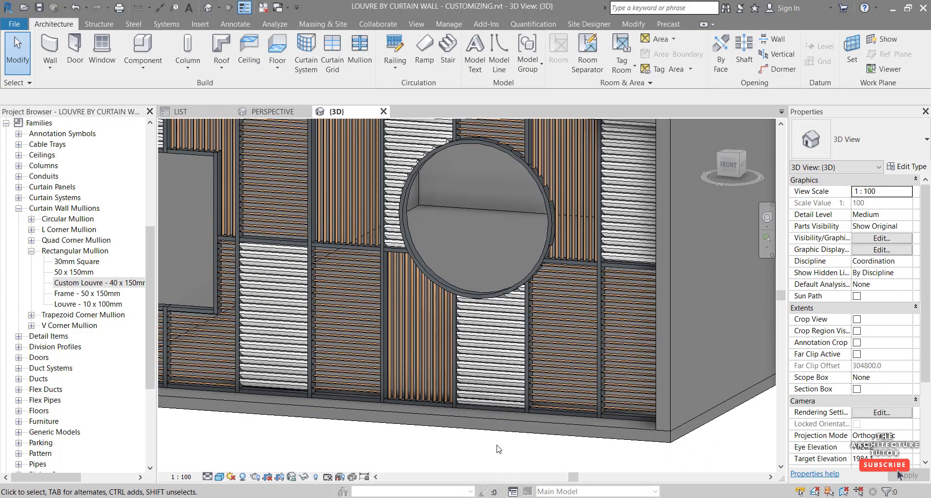
pyautogui.scroll(2, 551, 216)
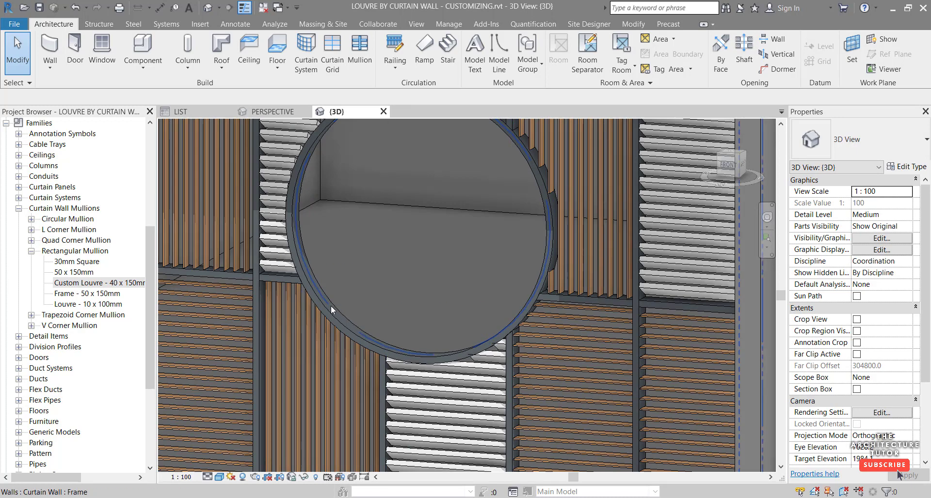
pyautogui.scroll(-5, 339, 319)
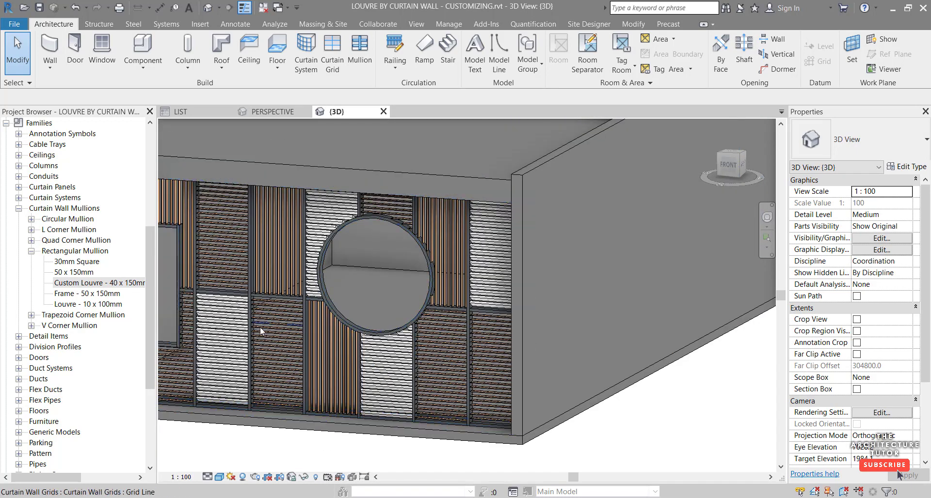
pyautogui.keyDown('shift'); pyautogui.moveTo(340, 318); pyautogui.dragTo(359, 324, button='middle'); pyautogui.keyUp('shift')
pyautogui.scroll(6, 360, 325)
pyautogui.scroll(-6, 360, 325)
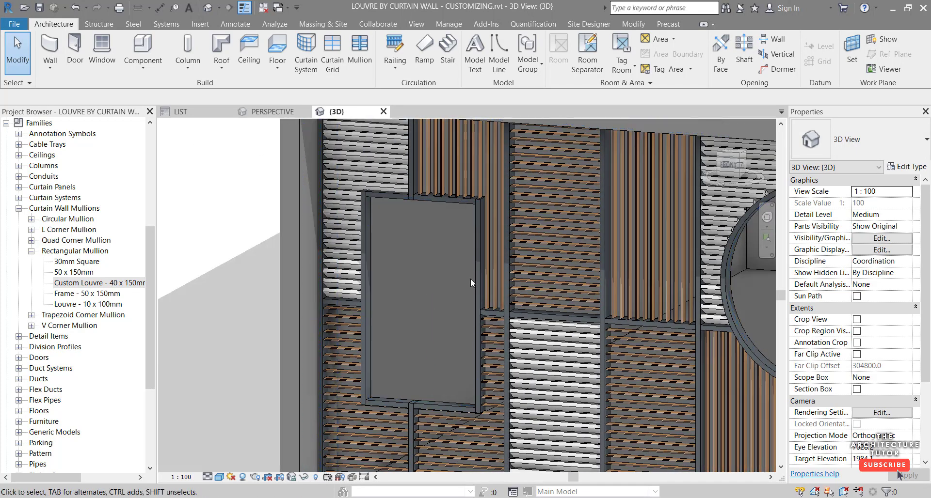
pyautogui.scroll(7, 379, 451)
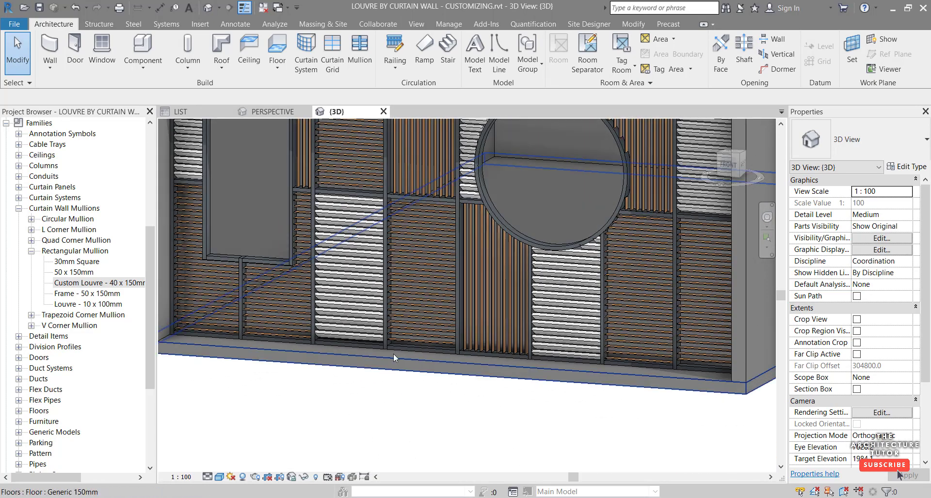
pyautogui.scroll(4, 394, 353)
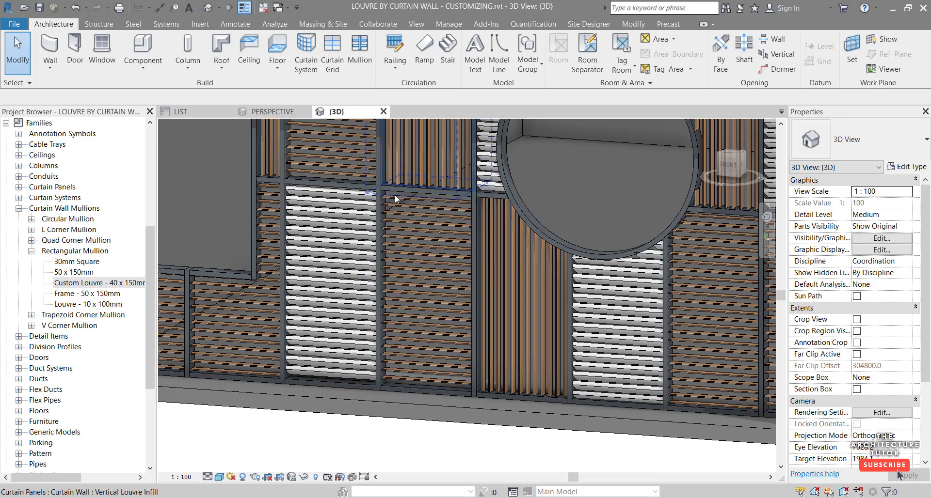
# Unpin the Horizontal Louvre Infill panel below the circle and change it to Empty System Panel : Empty.
pyautogui.click(397, 198)
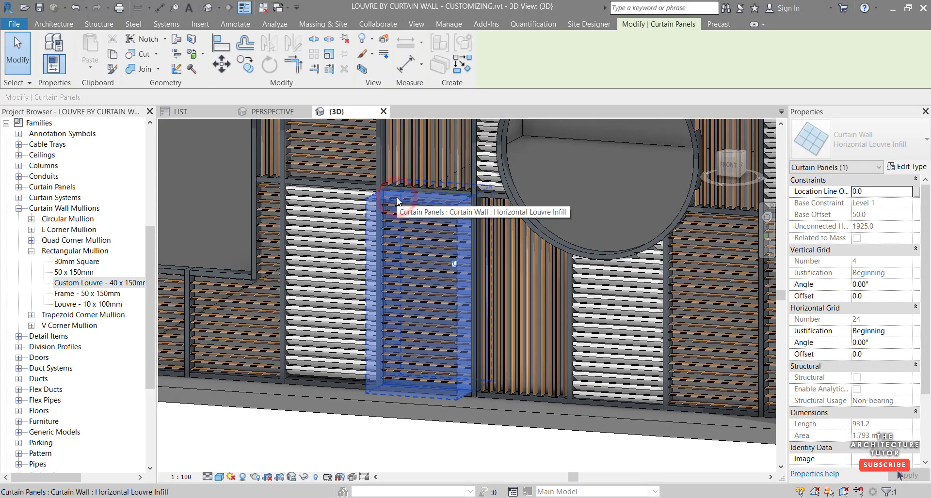
pyautogui.click(344, 41)
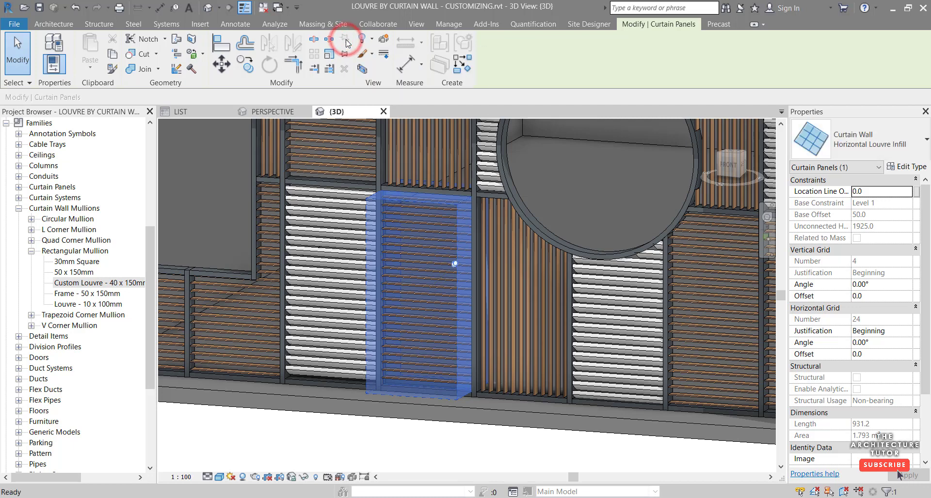
pyautogui.click(909, 140)
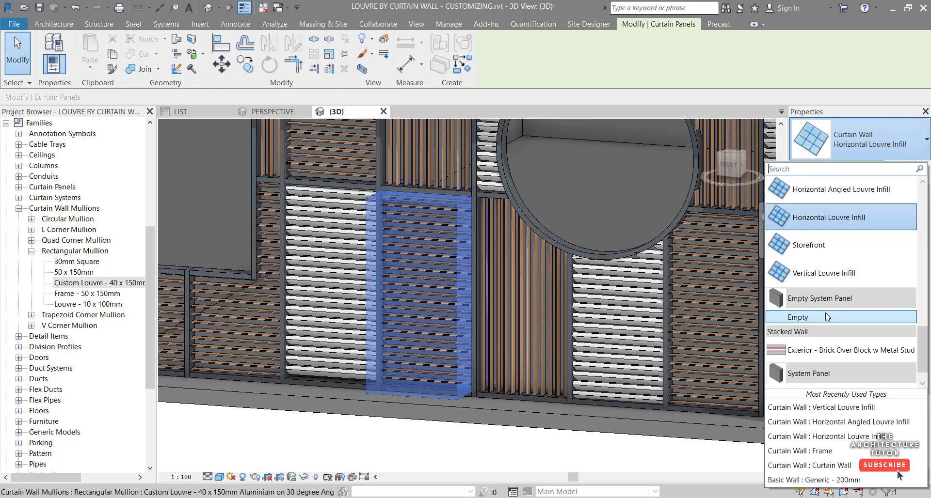
pyautogui.click(827, 318)
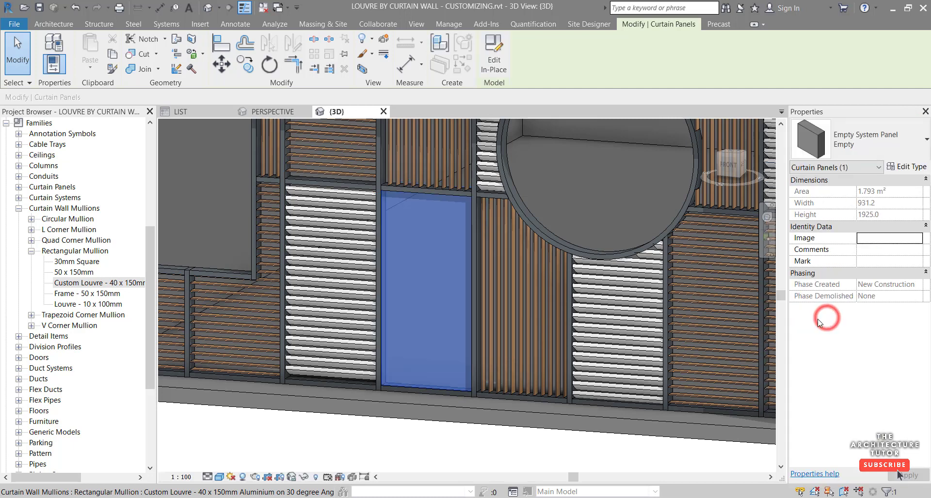
pyautogui.click(425, 452)
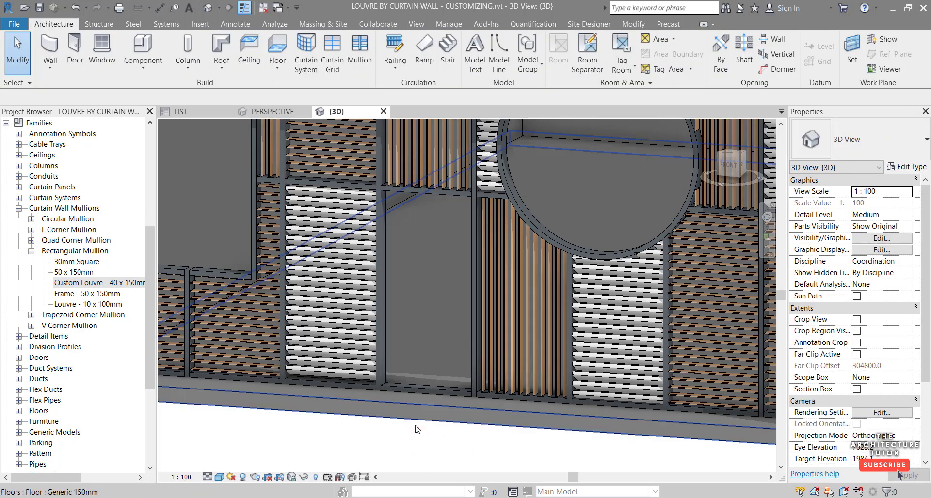
pyautogui.click(421, 391)
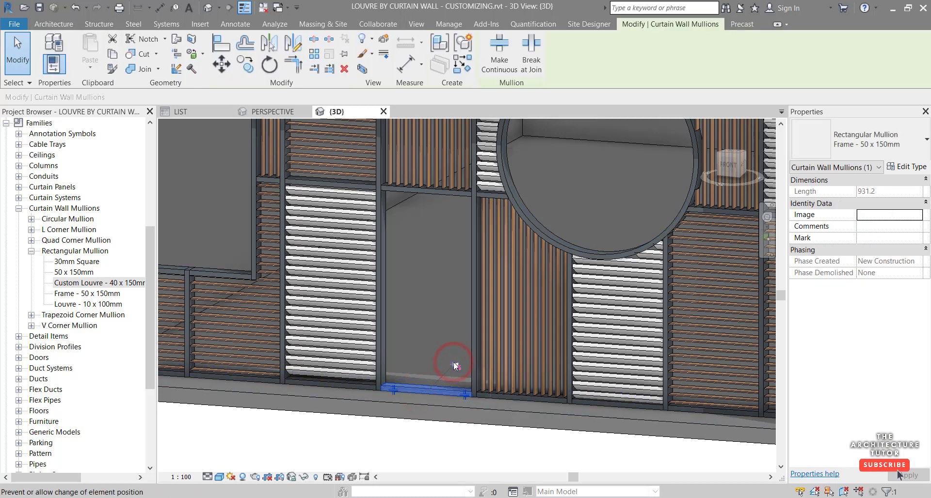
pyautogui.press('Escape')
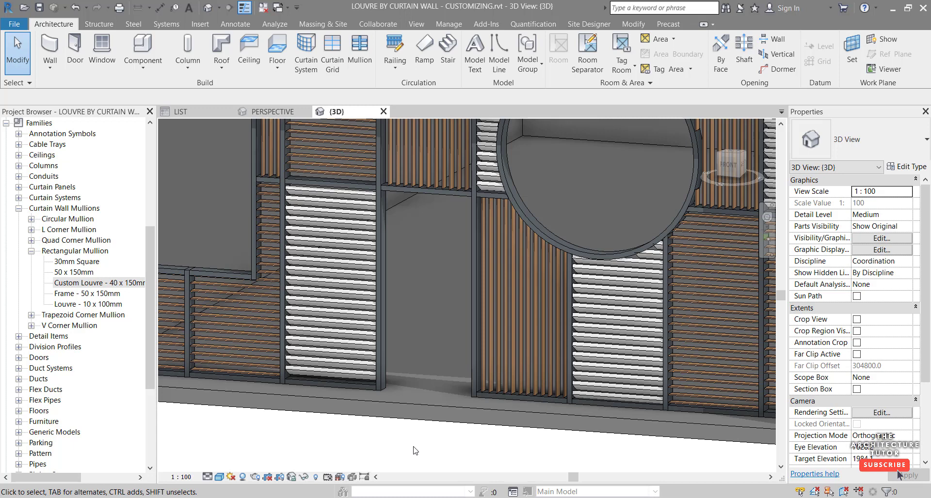
# Show the PERSPECTIVE view and zoom closer to the finished louvre facade.
pyautogui.click(281, 112)
pyautogui.scroll(5, 287, 398)
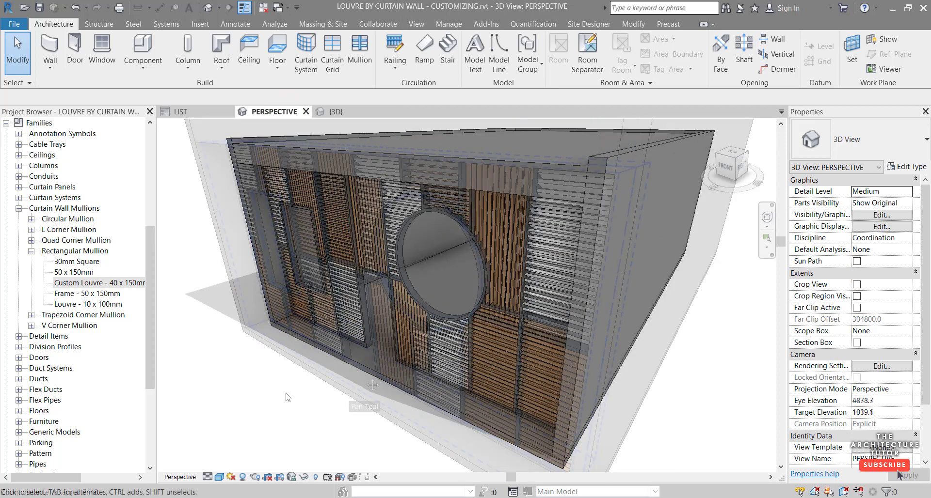